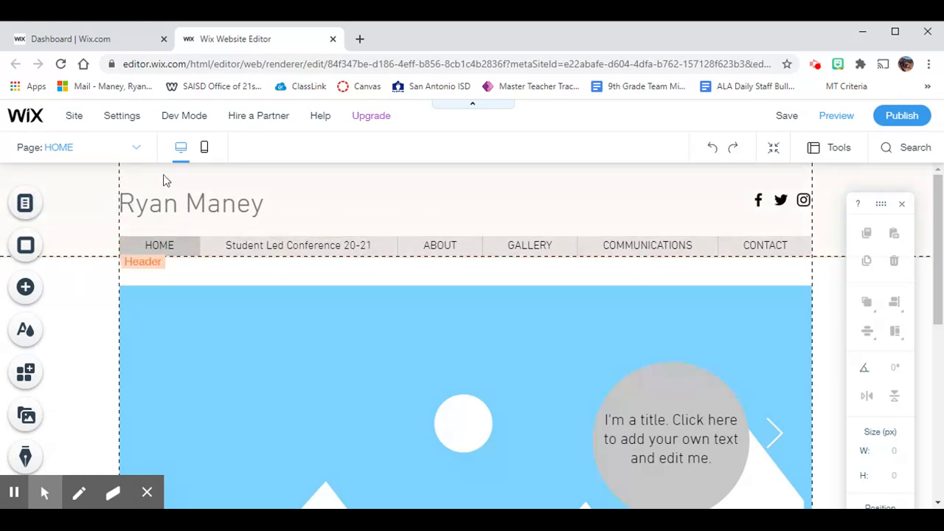
Add a new page to the site and name it "Student Led Conference 20-21".
left_click(30, 206)
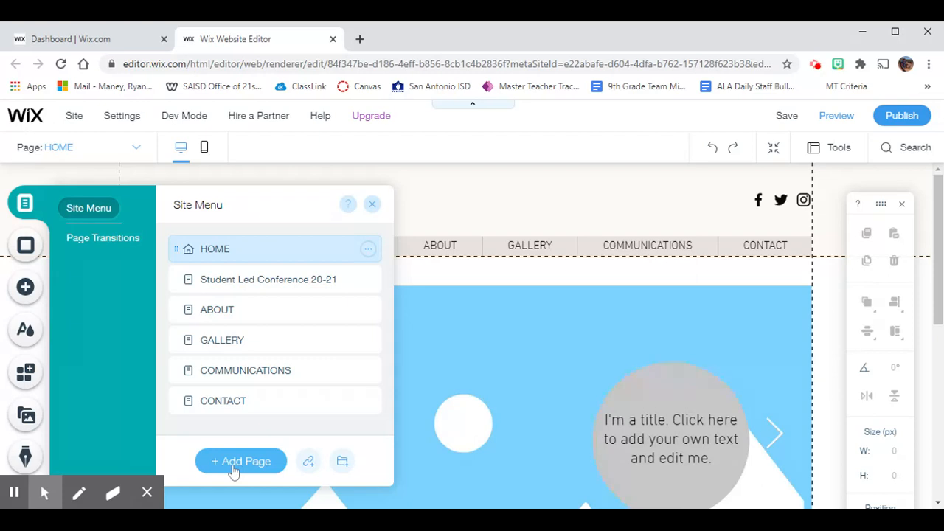
left_click(234, 462)
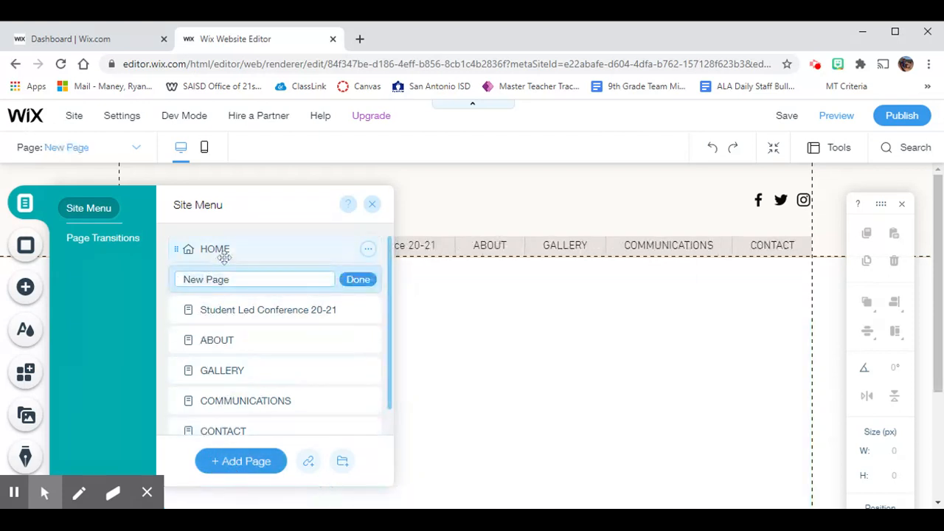
type("Student Led Conference 20-21")
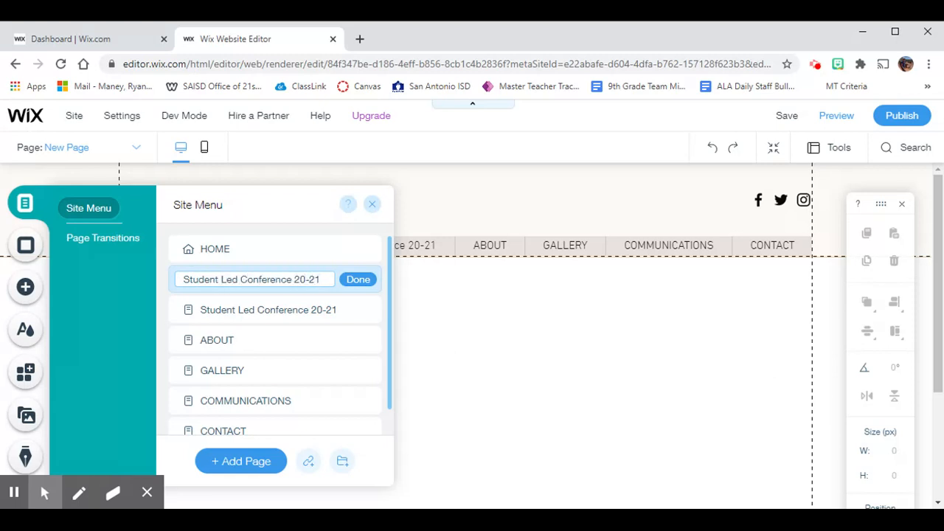
left_click(359, 284)
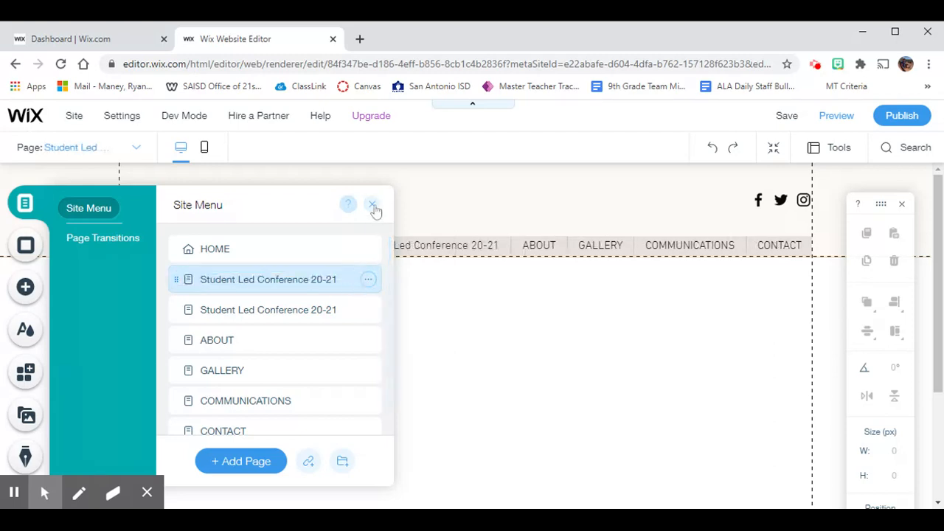
Delete the second of the two "Student Led Conference 20-21" pages from the site and close the page list.
left_click(368, 310)
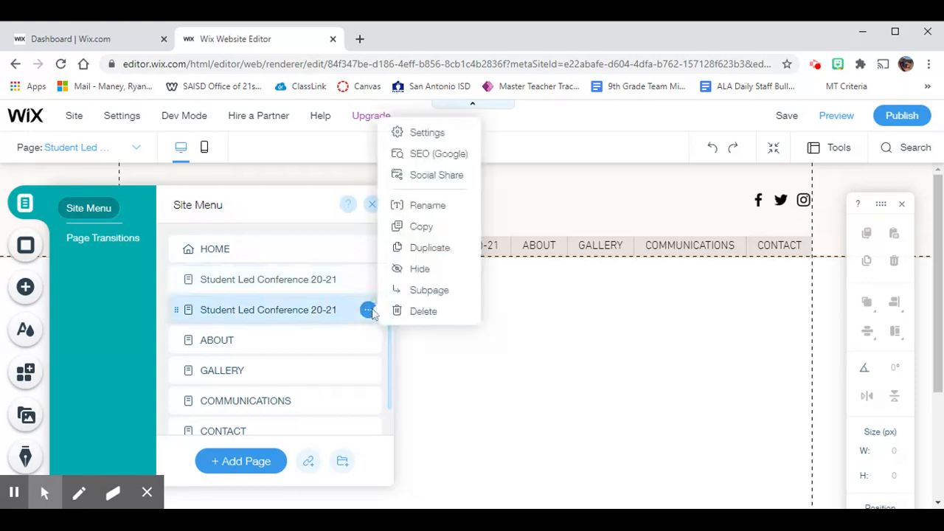
left_click(419, 312)
left_click(627, 363)
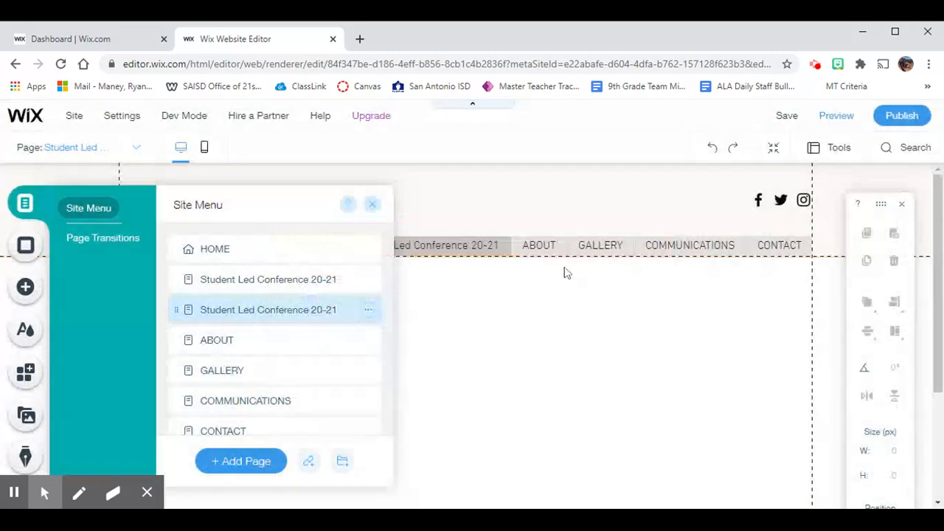
left_click(372, 205)
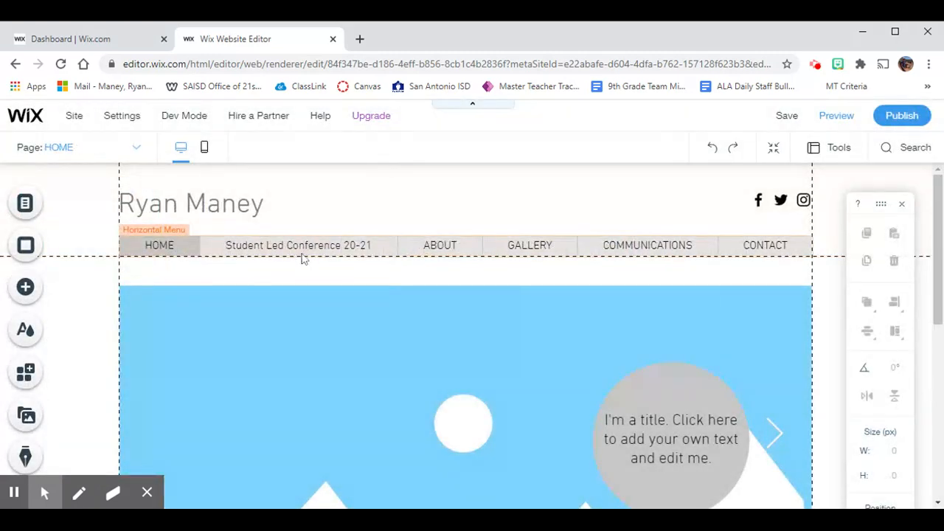
Open the "Student Led Conference 20-21" page for editing from the site's page list.
left_click(302, 251)
double_click(310, 247)
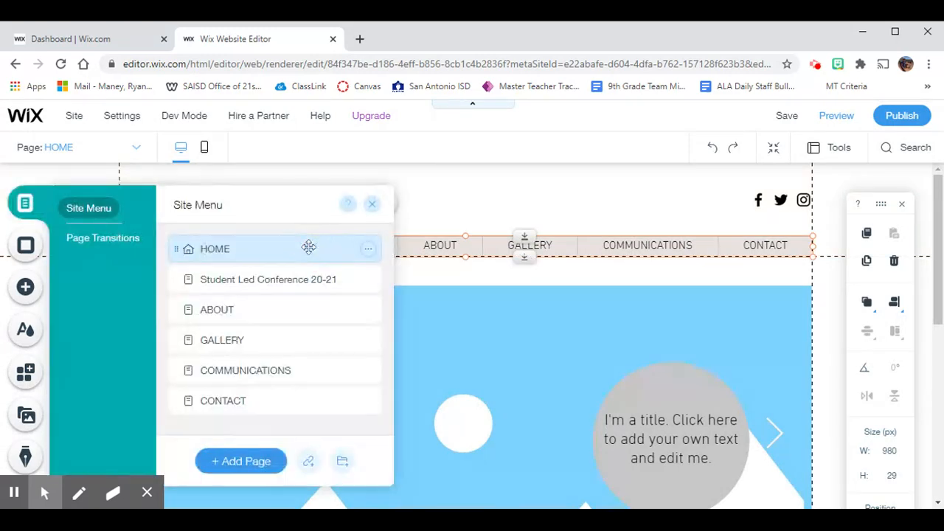
left_click(285, 280)
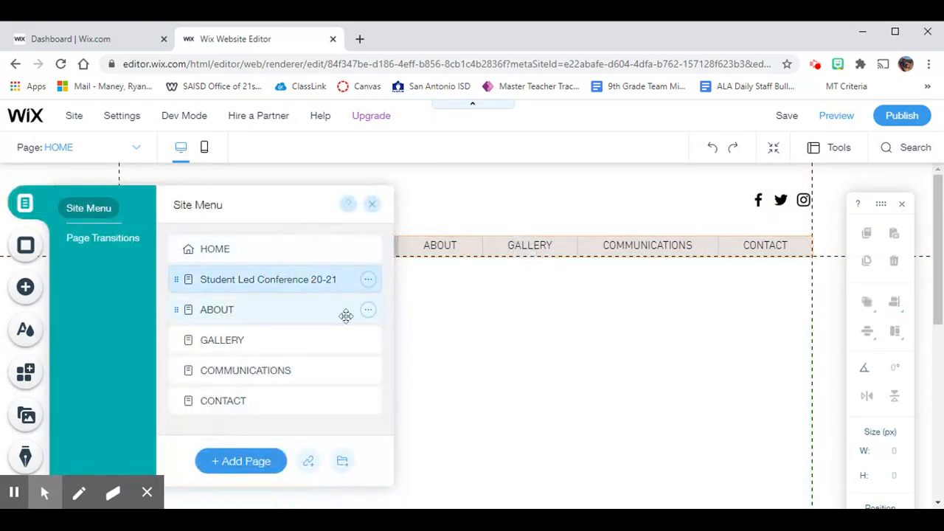
left_click(484, 319)
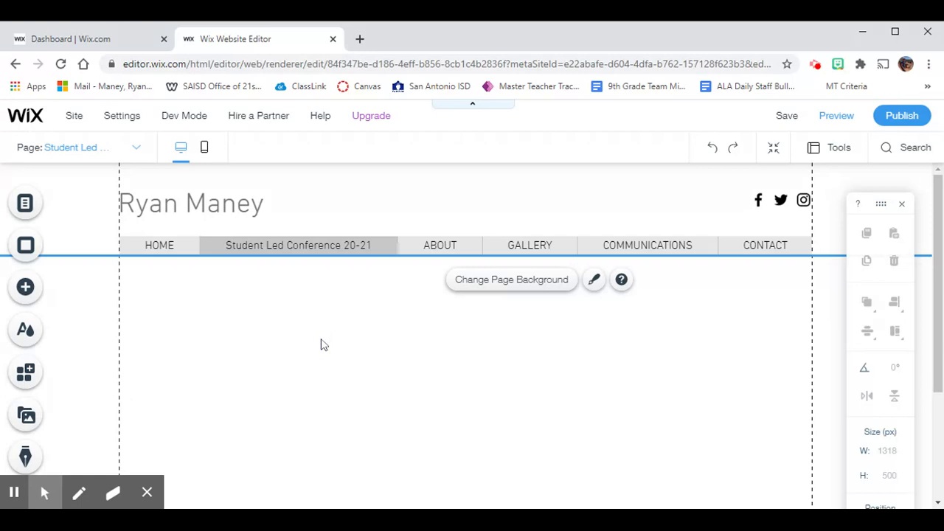
Add a Heading 5 themed text element to the blank page.
scroll(322, 345, "down", 2)
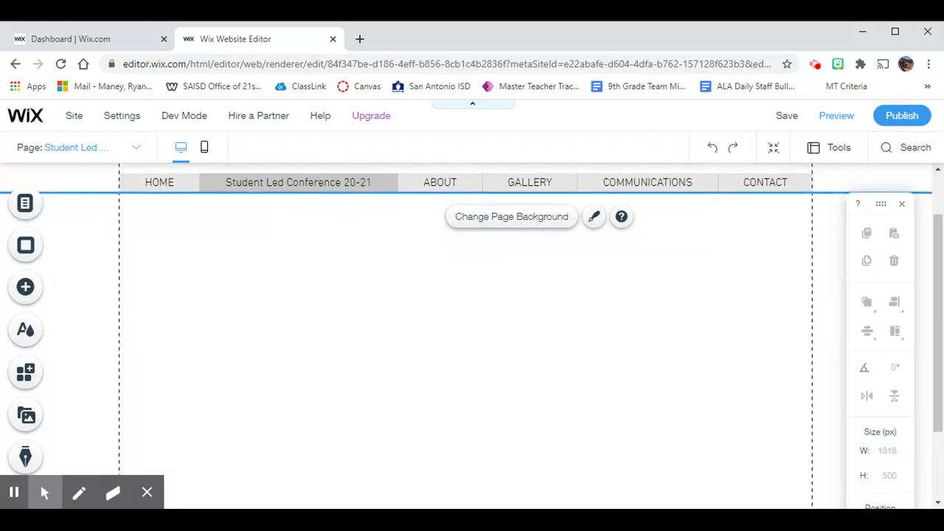
scroll(464, 339, "up", 1)
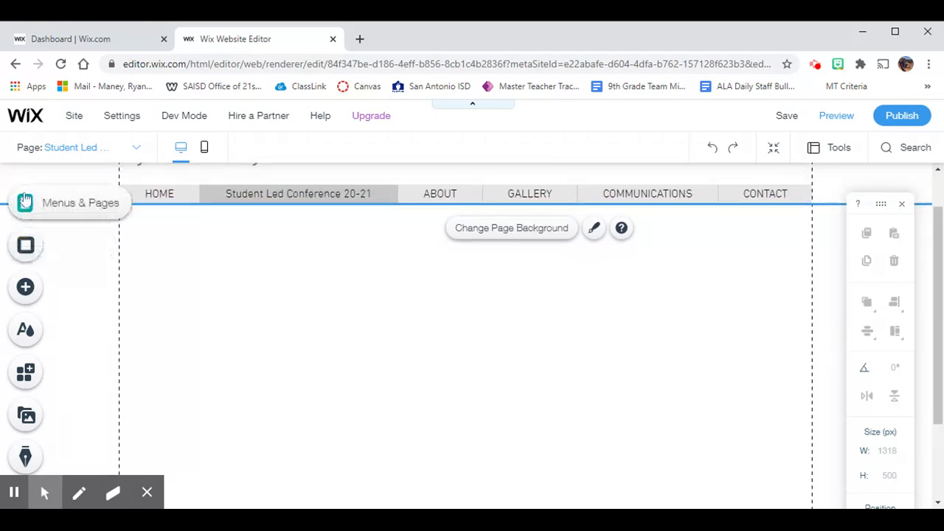
left_click(28, 292)
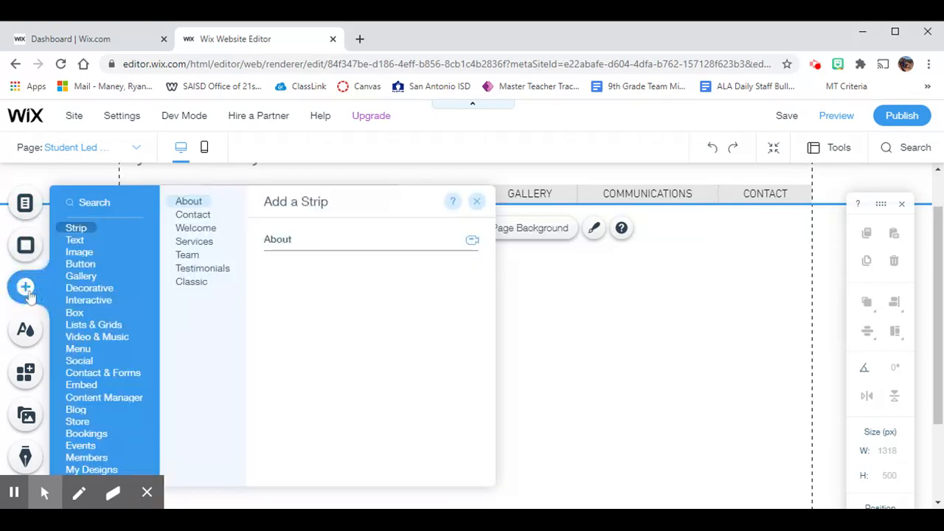
mouse_move(77, 249)
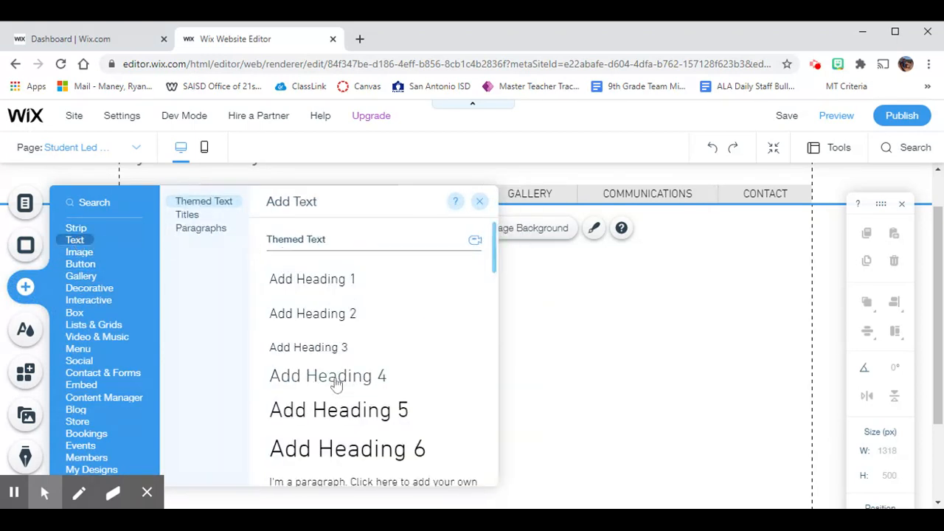
scroll(339, 409, "down", 1)
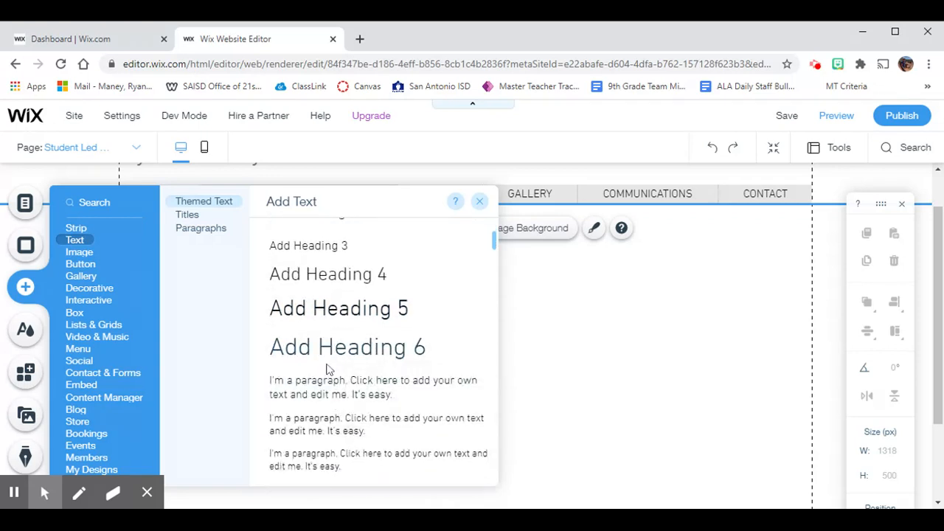
scroll(328, 367, "up", 1)
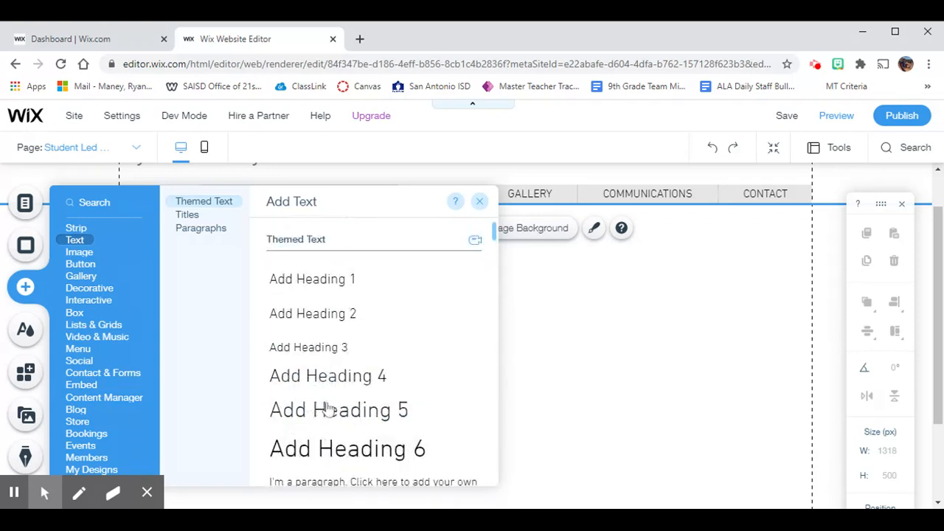
left_click_drag(328, 412, 536, 280)
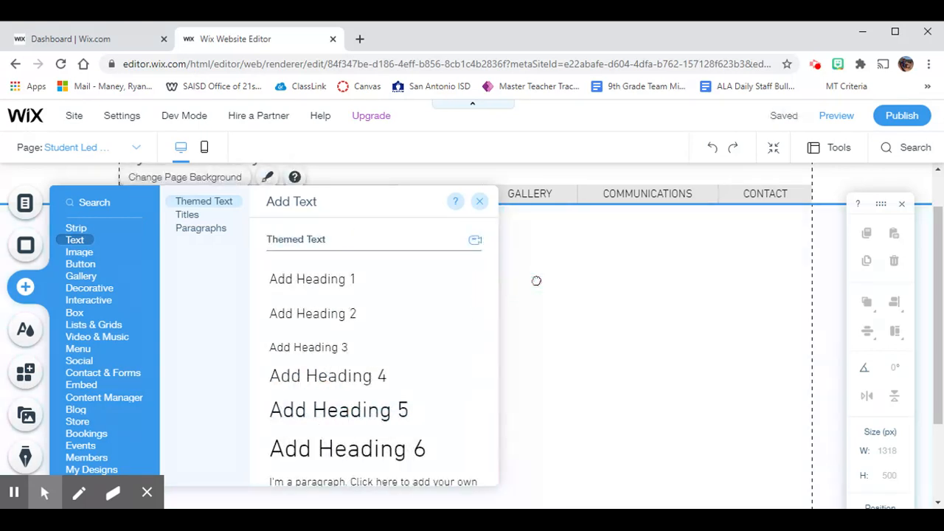
Replace the heading's text with "My Introduction" and move it to the upper-left area of the page, just below the site menu.
double_click(523, 289)
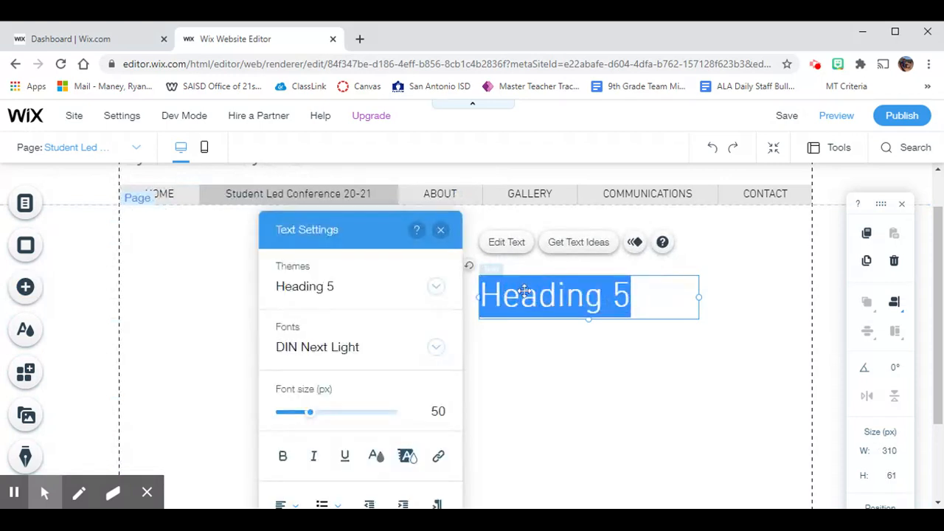
type("My INtro")
key("BackSpace")
key("BackSpace")
key("BackSpace")
key("BackSpace")
key("BackSpace")
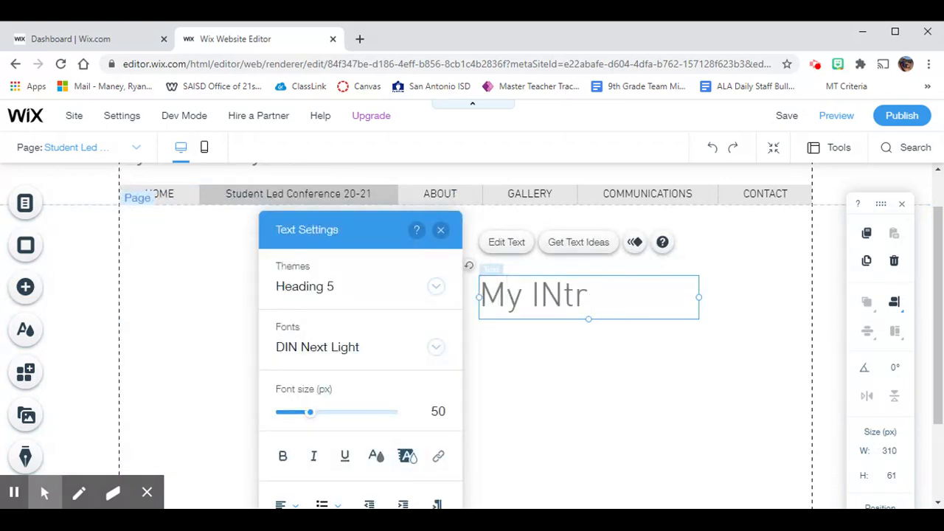
type("Introduction")
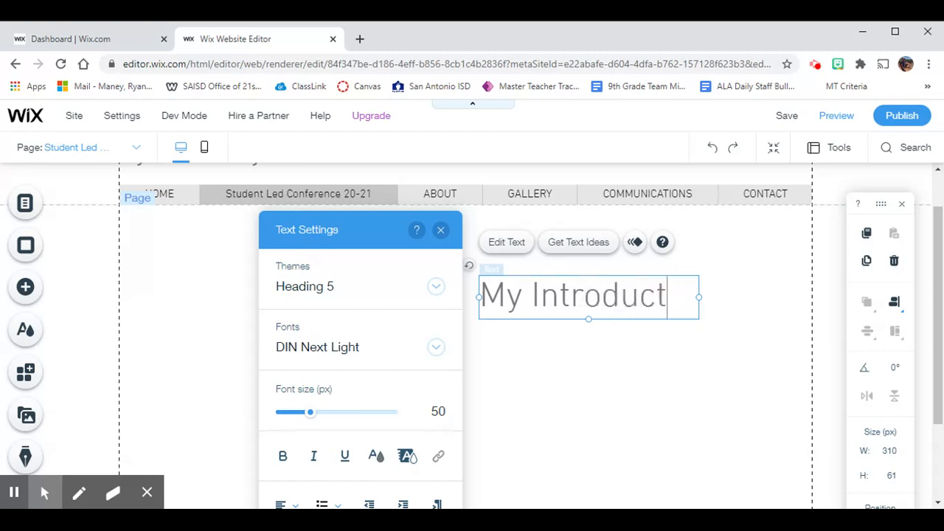
left_click(708, 289)
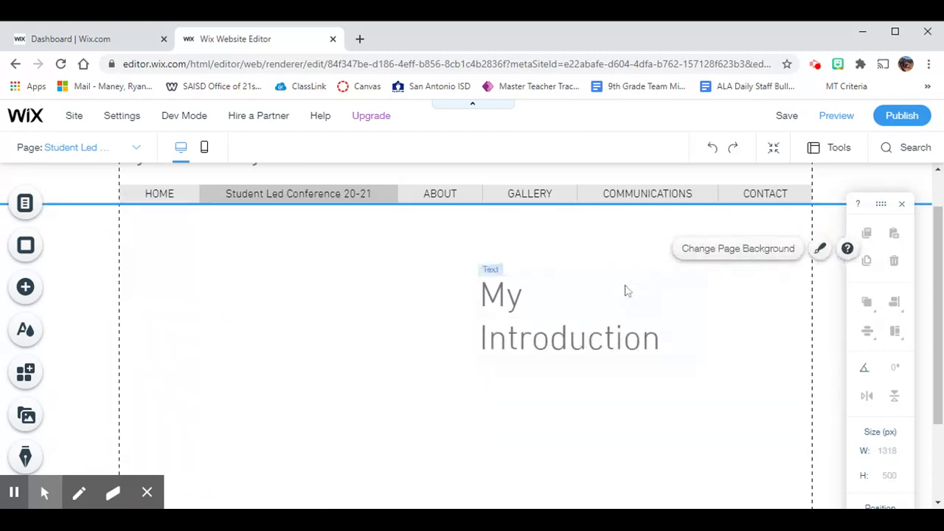
left_click_drag(538, 302, 215, 273)
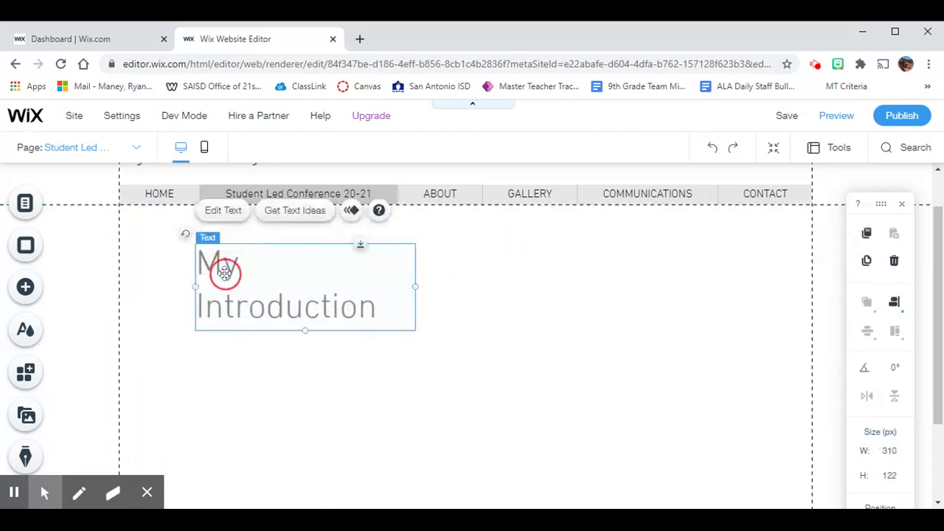
Add a Paragraph 1 text element directly below the heading, aligned with it, and set its text to "This past semester...".
left_click(25, 286)
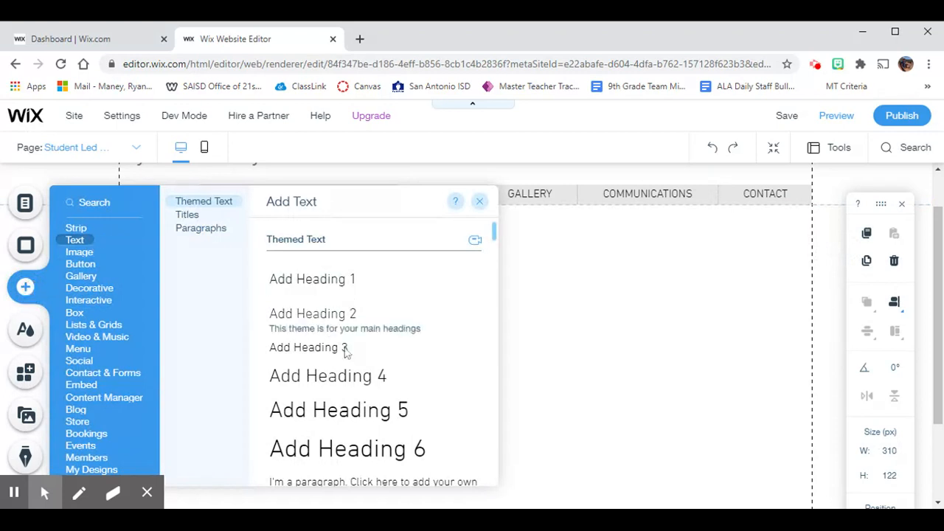
scroll(343, 421, "down", 1)
left_click(332, 435)
left_click_drag(446, 334, 255, 359)
double_click(254, 360)
key("BackSpace")
type("This past semester...")
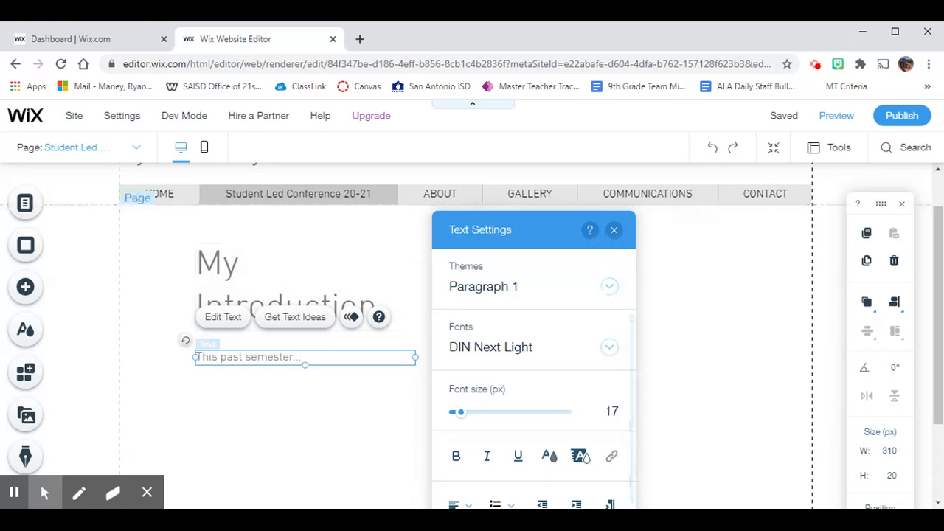
left_click(298, 384)
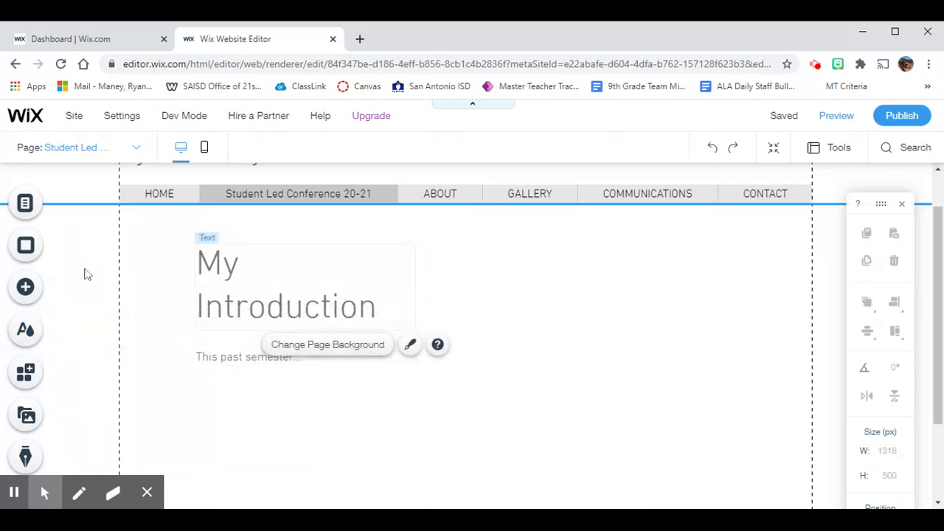
Look through the addable element categories, including Button, Gallery, Decorative, Interactive, Lists & Grids, Embed, Content Manager and Bookings.
left_click(26, 289)
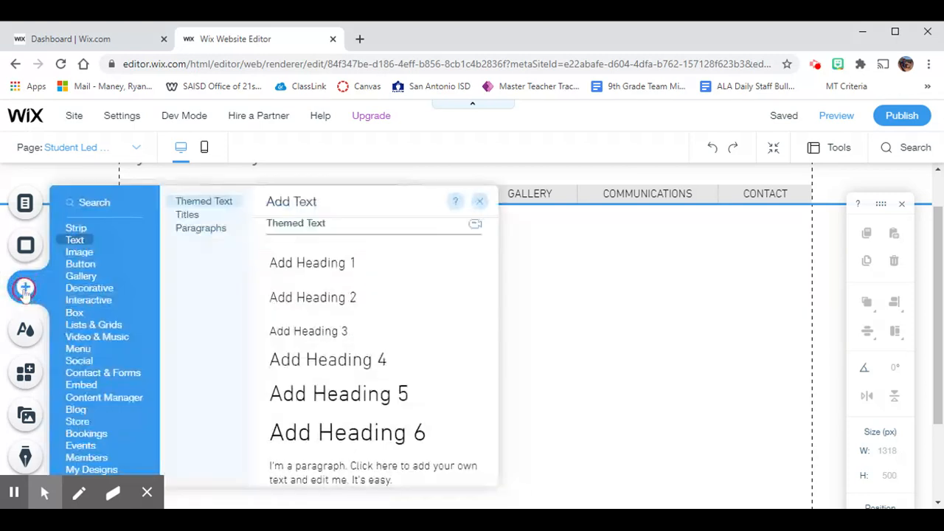
left_click(117, 337)
left_click(90, 265)
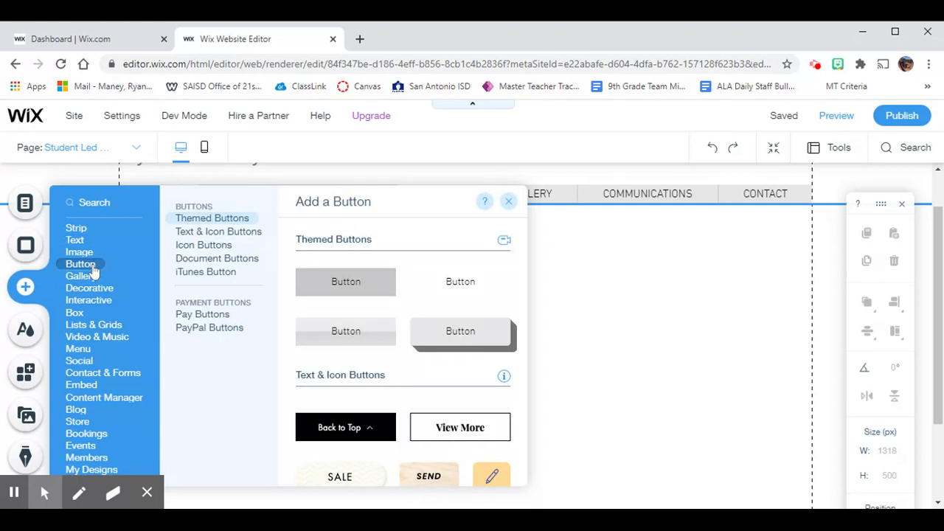
left_click(83, 276)
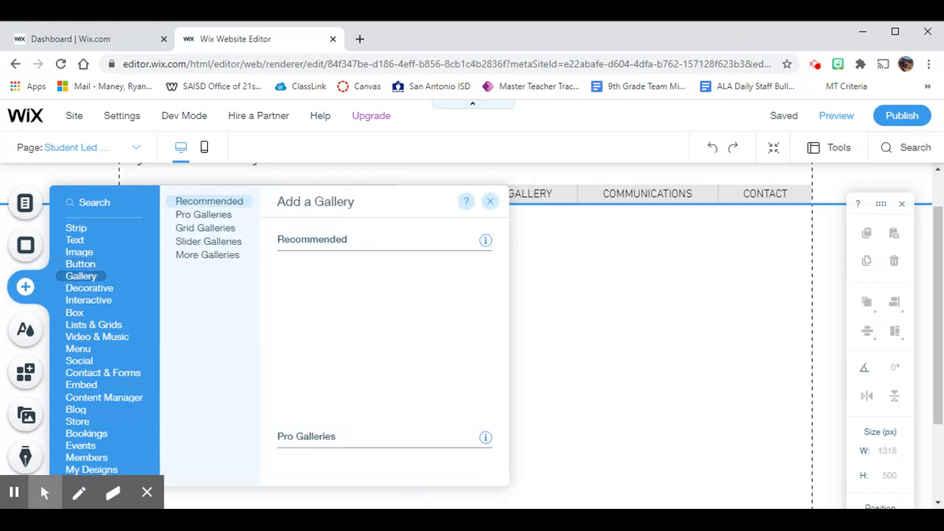
left_click(91, 288)
left_click(90, 300)
left_click(95, 327)
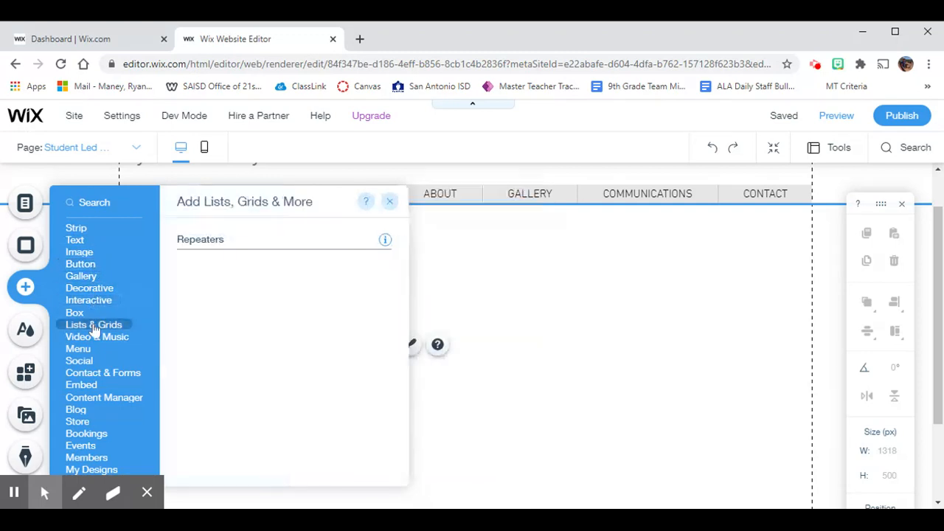
left_click(96, 386)
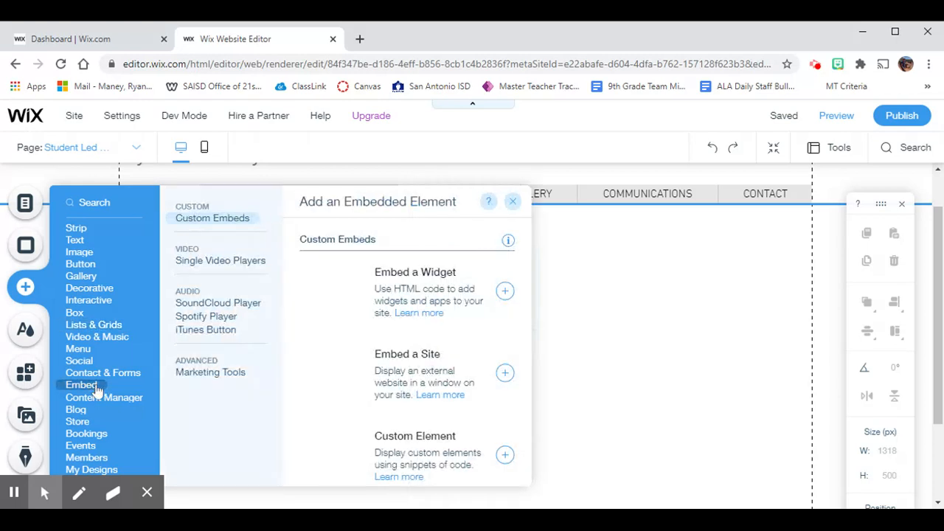
left_click(98, 398)
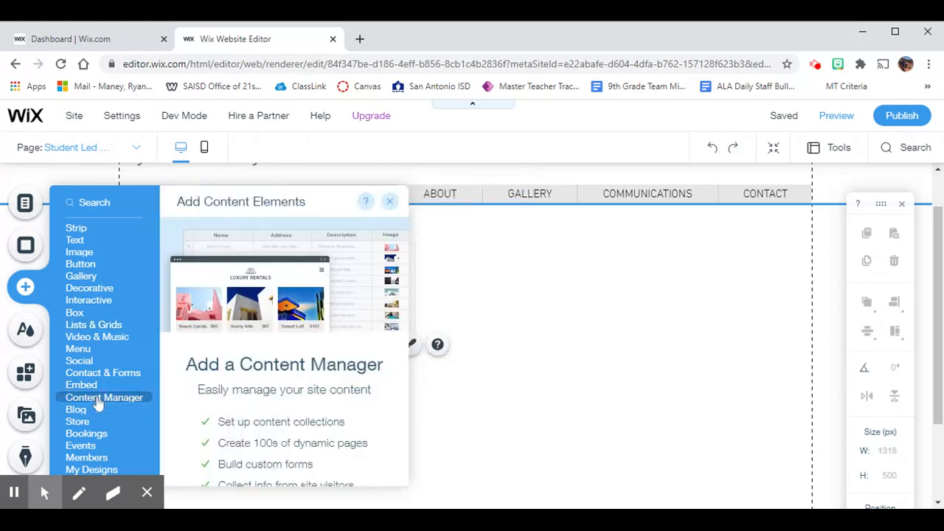
left_click(99, 435)
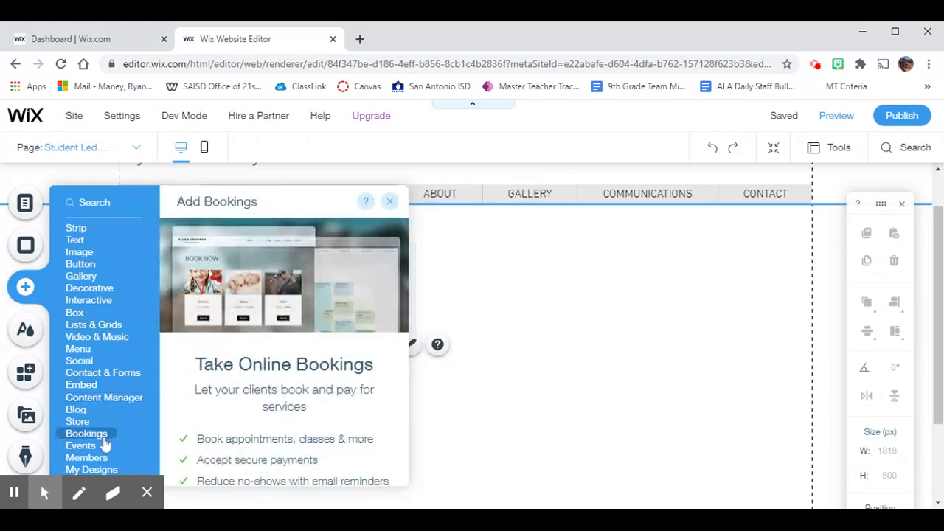
Add a heart Icon Button to the page, enlarge it to about 97 × 97 px and place it beside the introduction text.
mouse_move(89, 265)
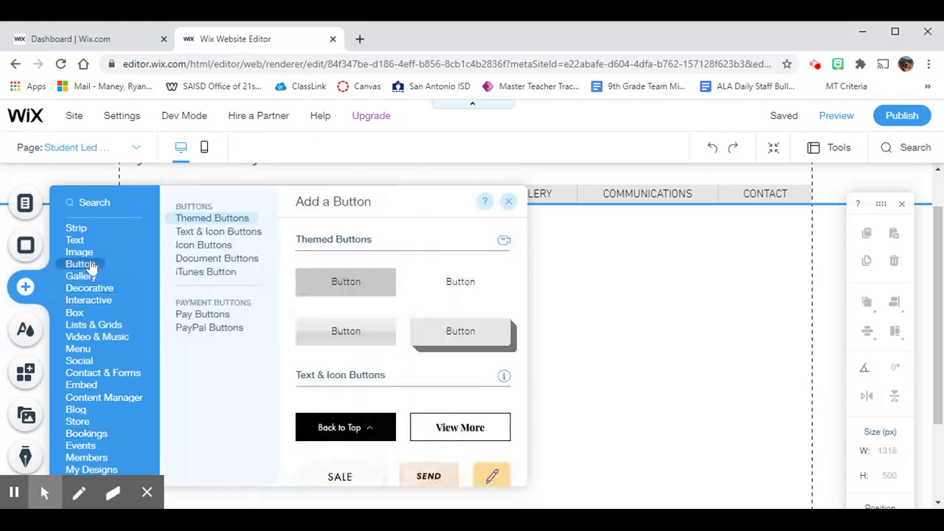
left_click(215, 233)
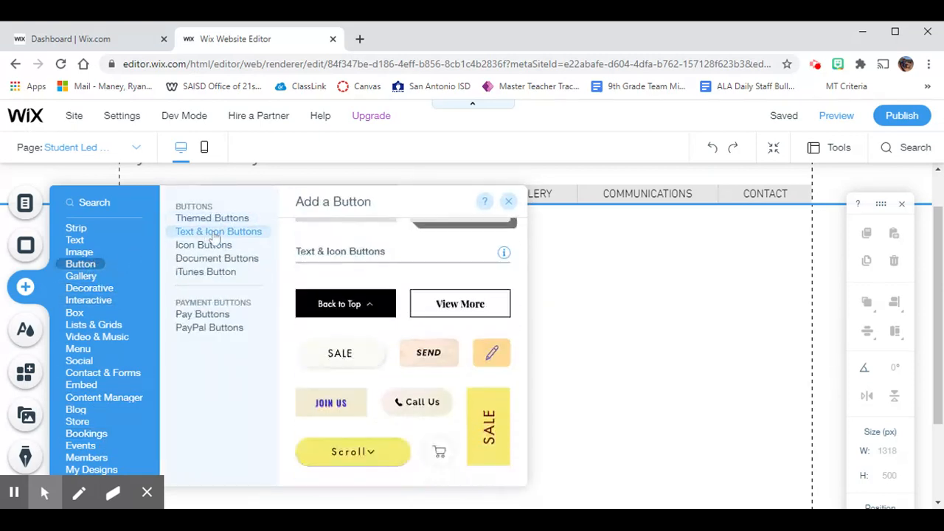
left_click(219, 219)
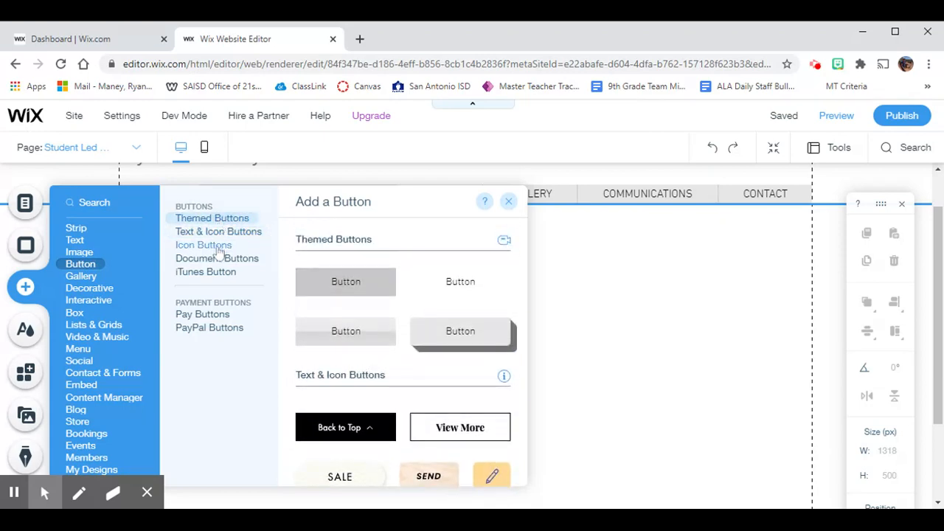
left_click(219, 248)
left_click(218, 262)
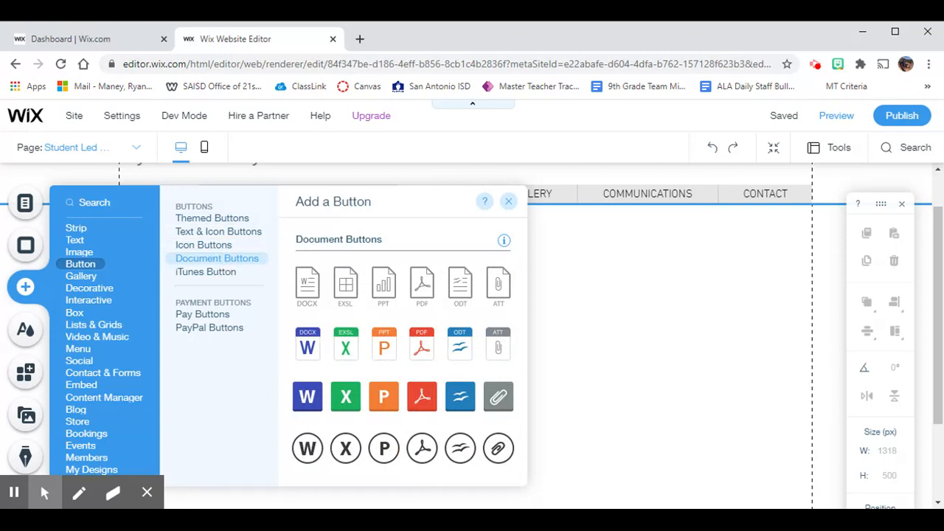
left_click(223, 246)
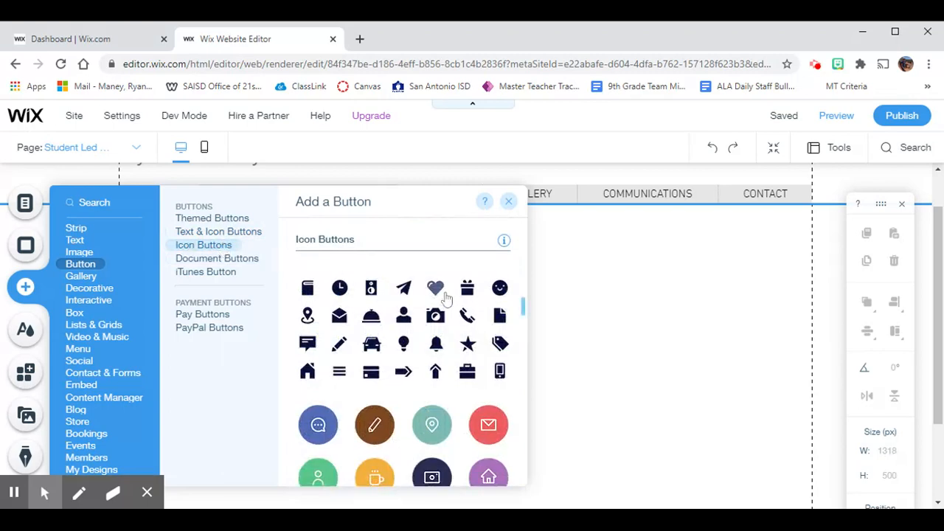
left_click_drag(441, 284, 654, 346)
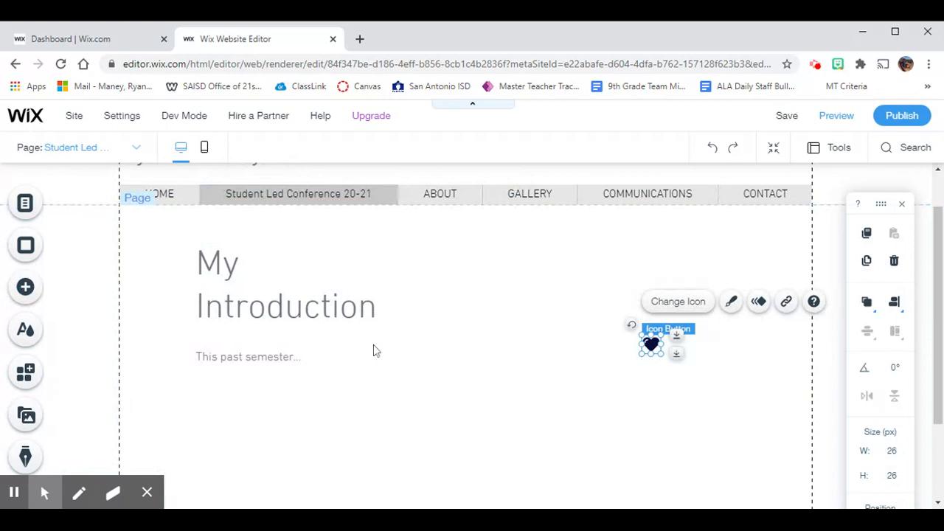
left_click_drag(639, 351, 499, 354)
left_click(463, 328)
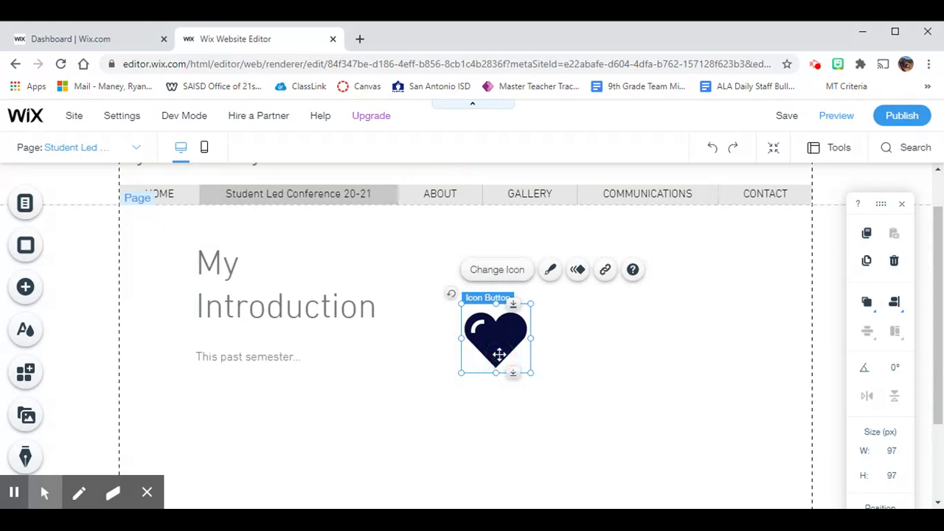
Link the heart icon to the web address "docs.google.com/webaddress....", opening in a new window.
left_click(606, 271)
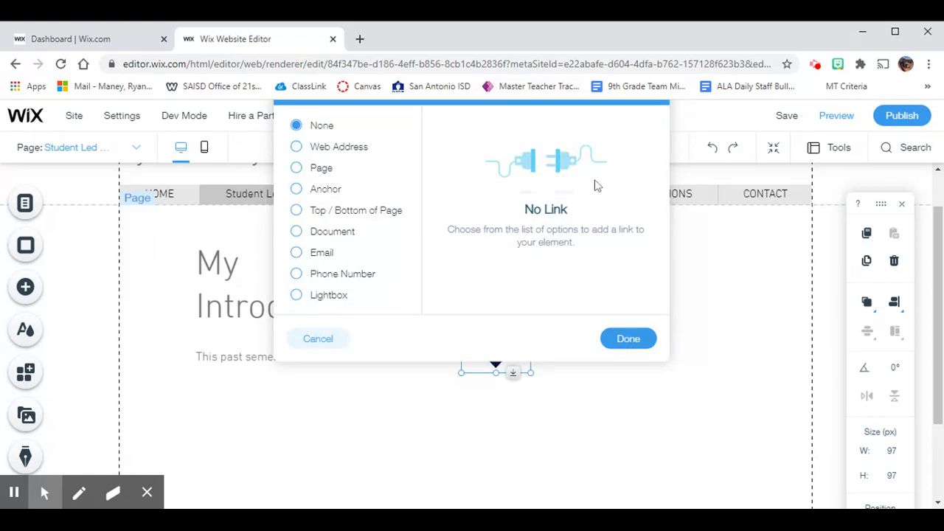
left_click(296, 146)
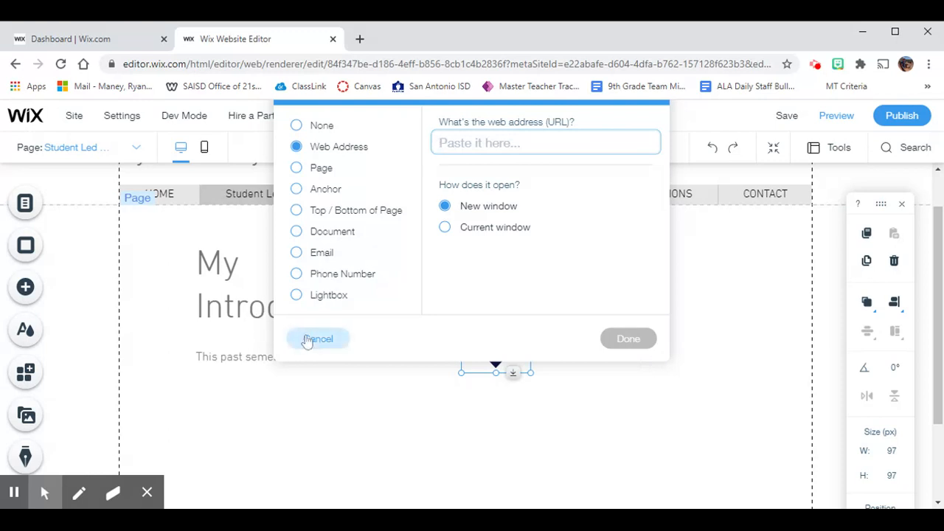
type("masbpi4")
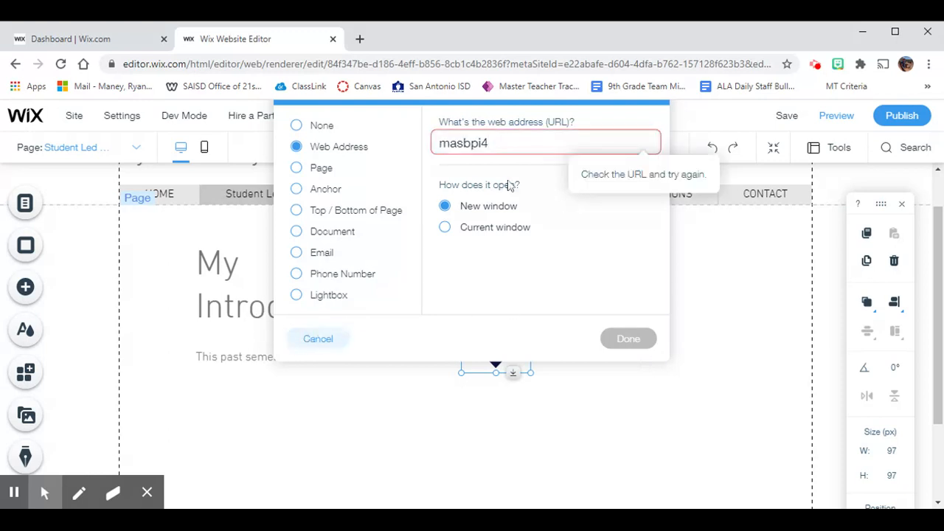
key("ctrl+a")
type("docs.google.com/")
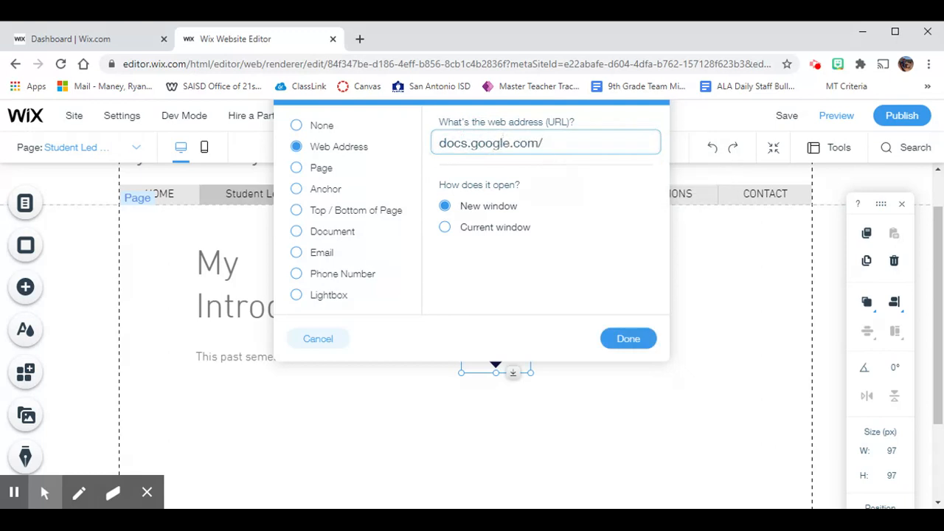
type("webaddress....")
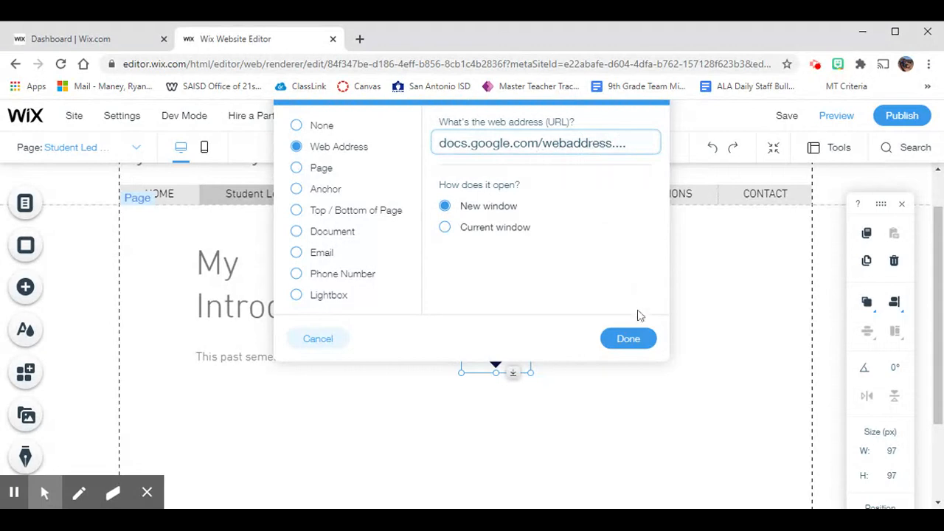
left_click(628, 337)
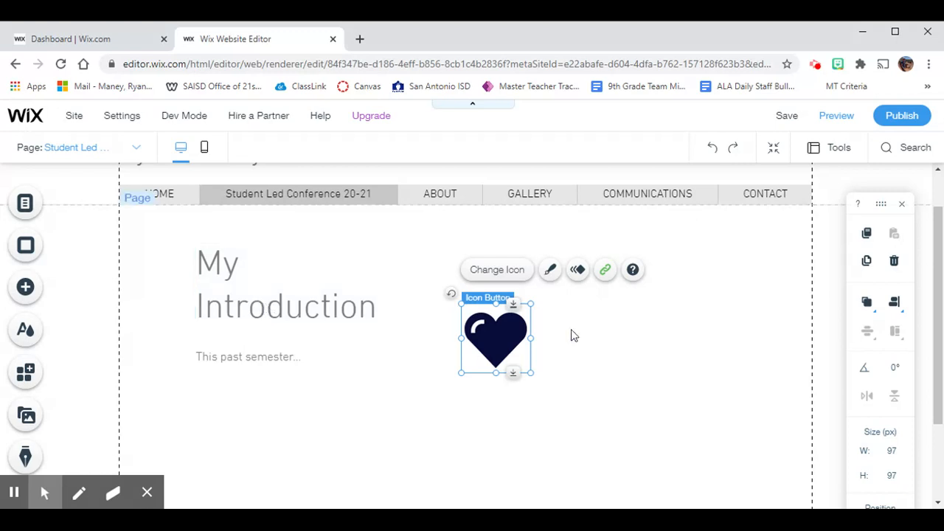
Look over the text ideas and text settings available for the "My Introduction" heading, including its theme choices.
left_click(251, 317)
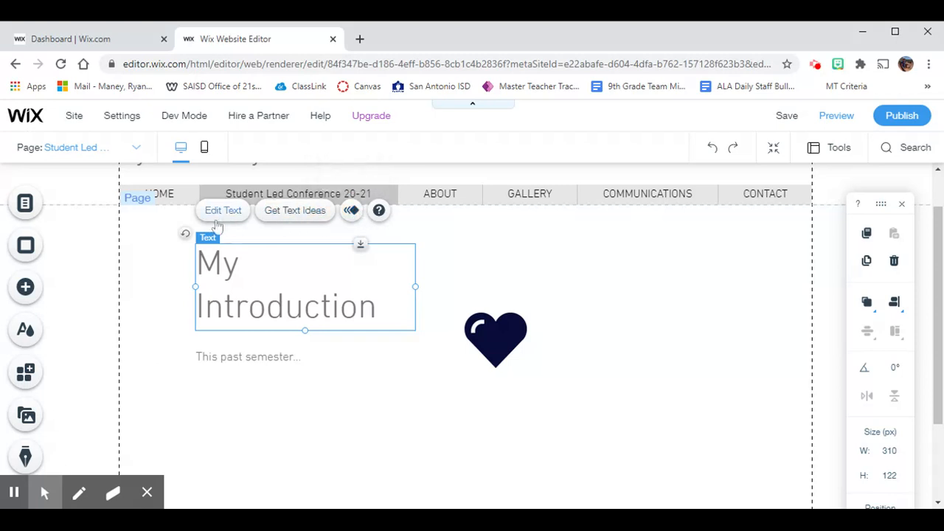
left_click(287, 214)
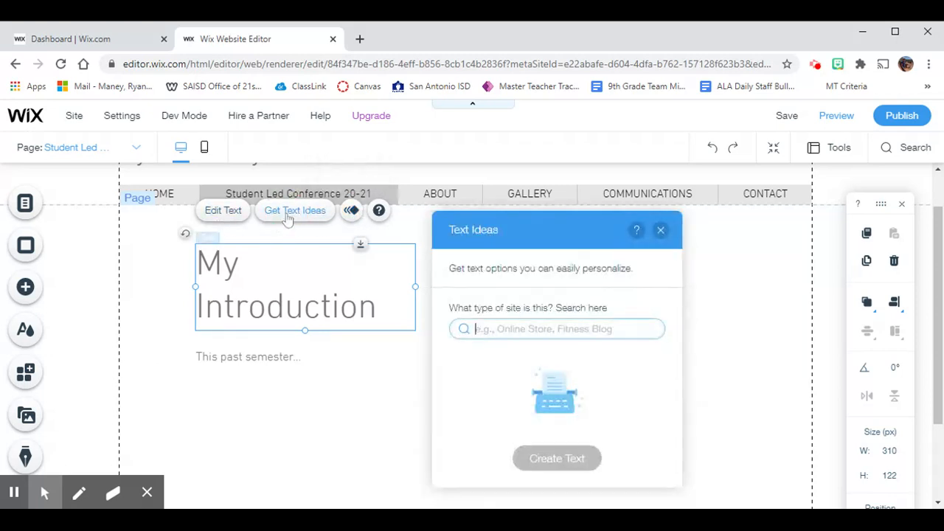
left_click(661, 231)
left_click(229, 211)
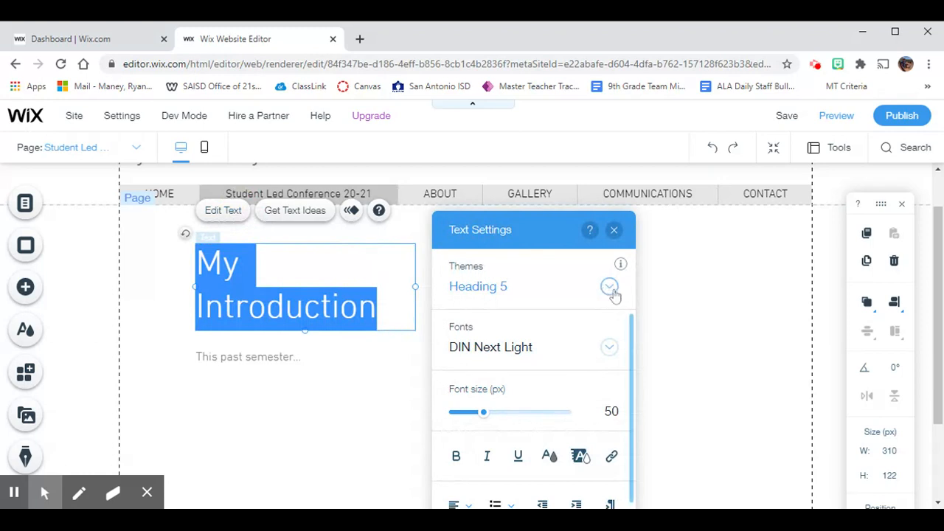
left_click(610, 286)
left_click(614, 296)
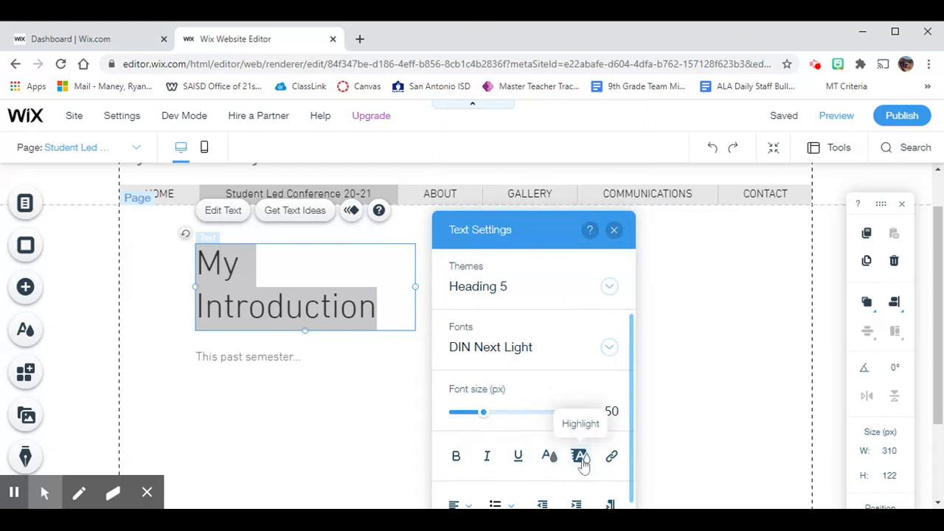
Look at the paragraph's editing options and the design options for the heart icon button.
left_click(254, 363)
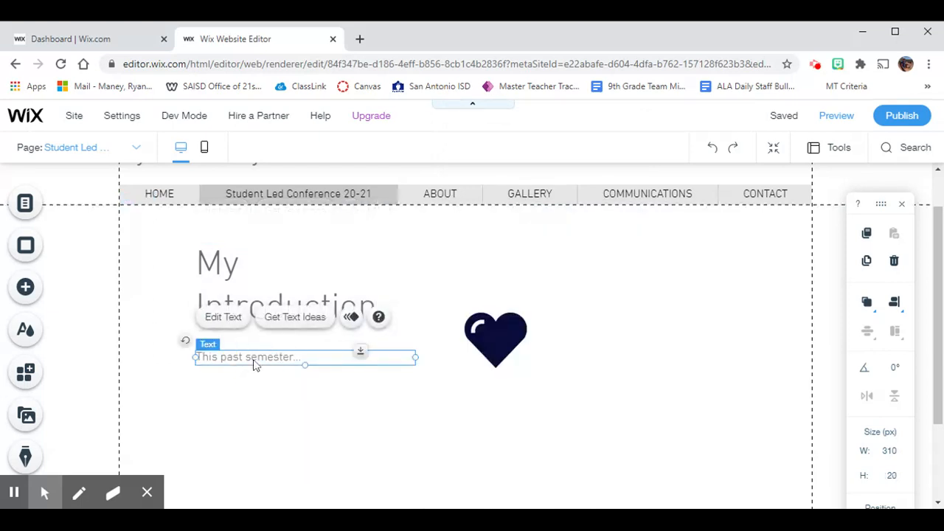
left_click(489, 328)
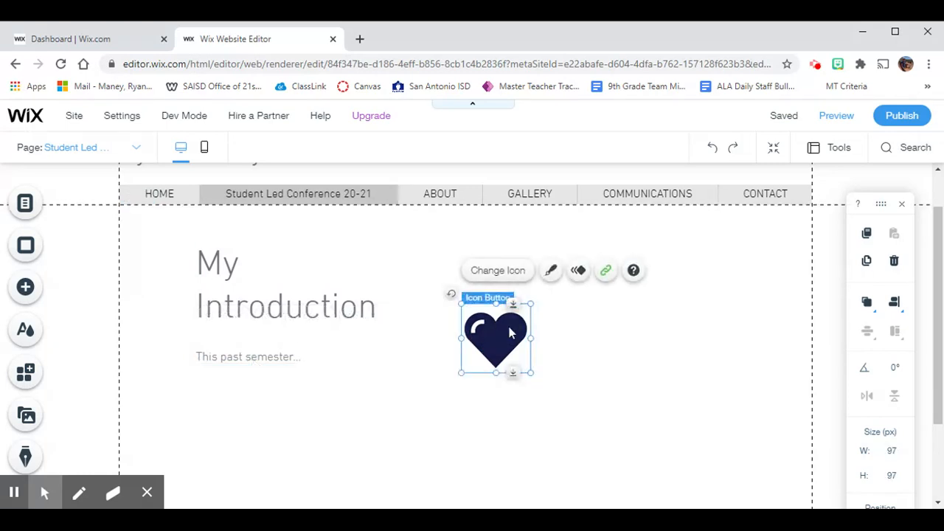
left_click(557, 278)
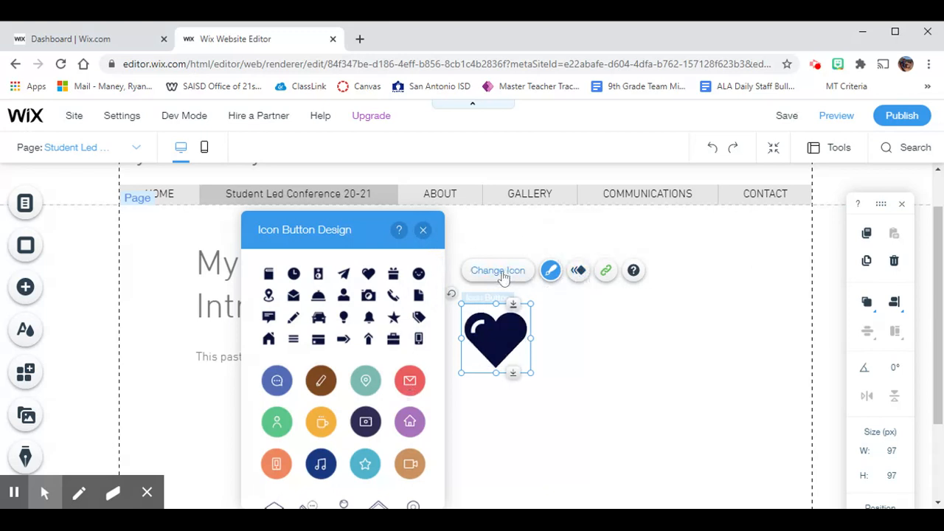
left_click(422, 232)
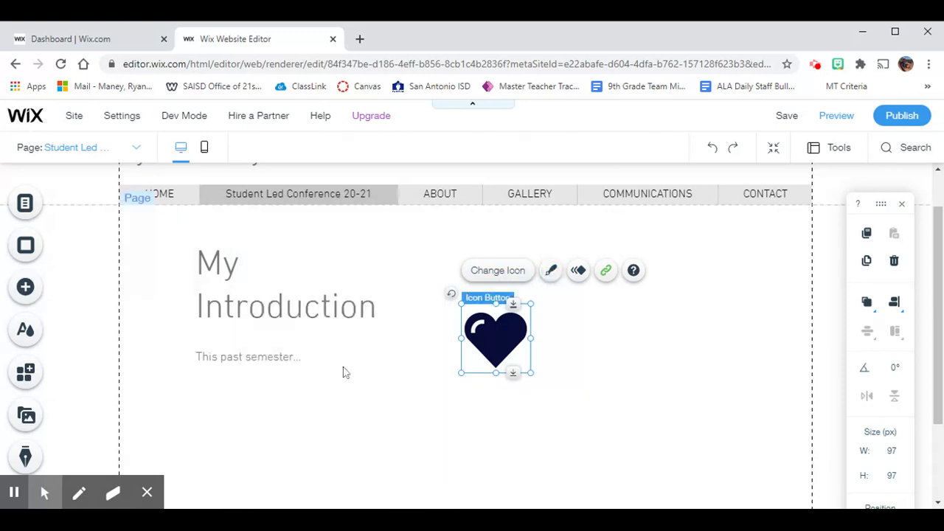
Examine the site's color theme and its editable Color 1 to Color 5 in the Theme Manager.
left_click(24, 335)
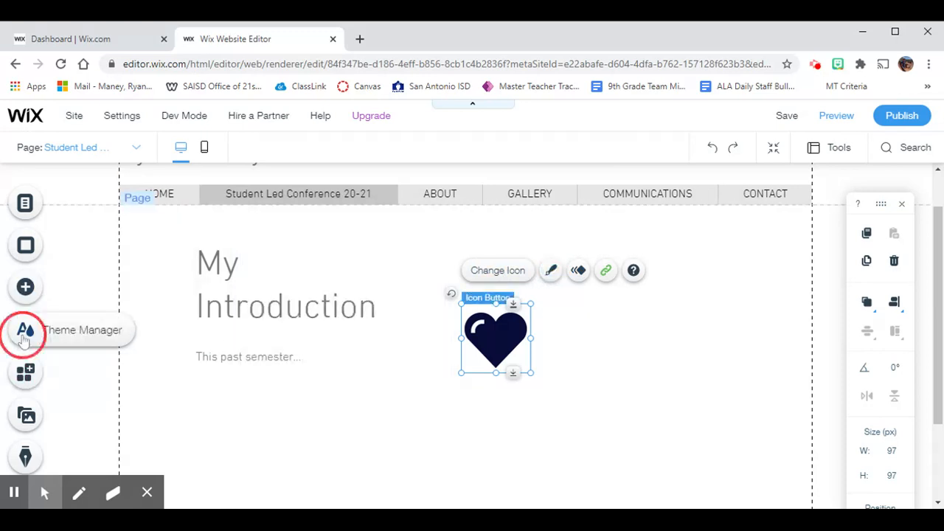
scroll(254, 358, "down", 4)
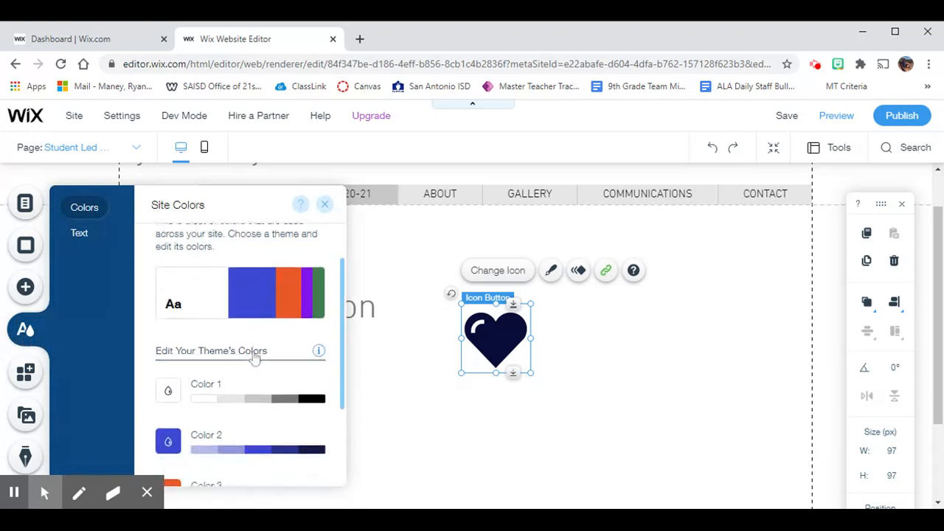
scroll(255, 346, "up", 4)
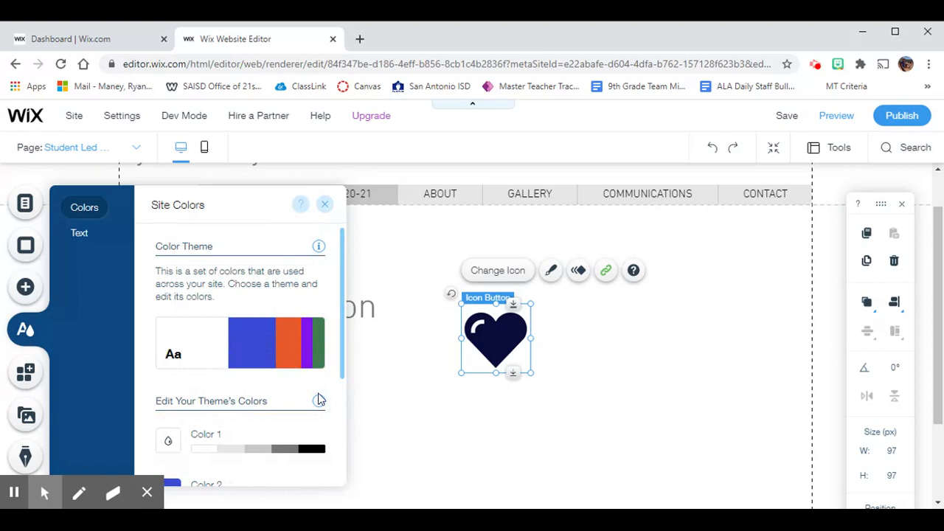
scroll(319, 399, "down", 4)
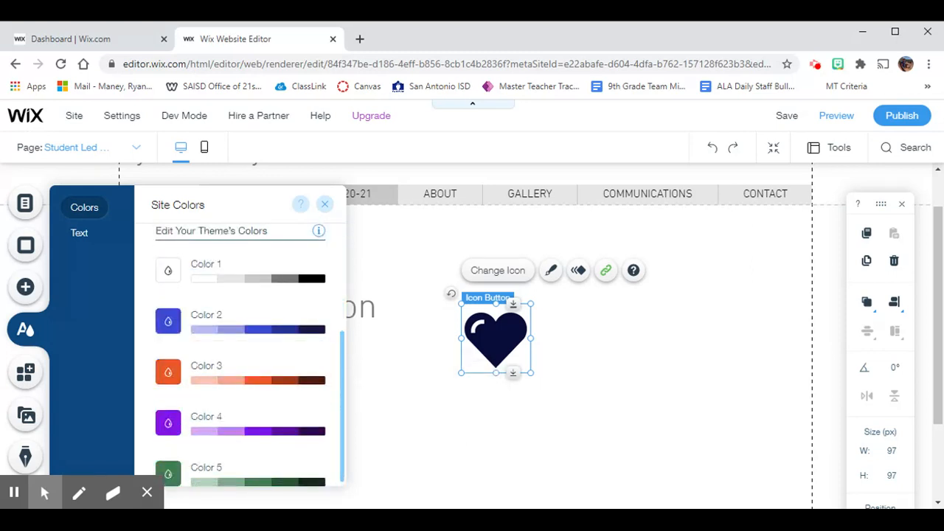
scroll(325, 399, "up", 4)
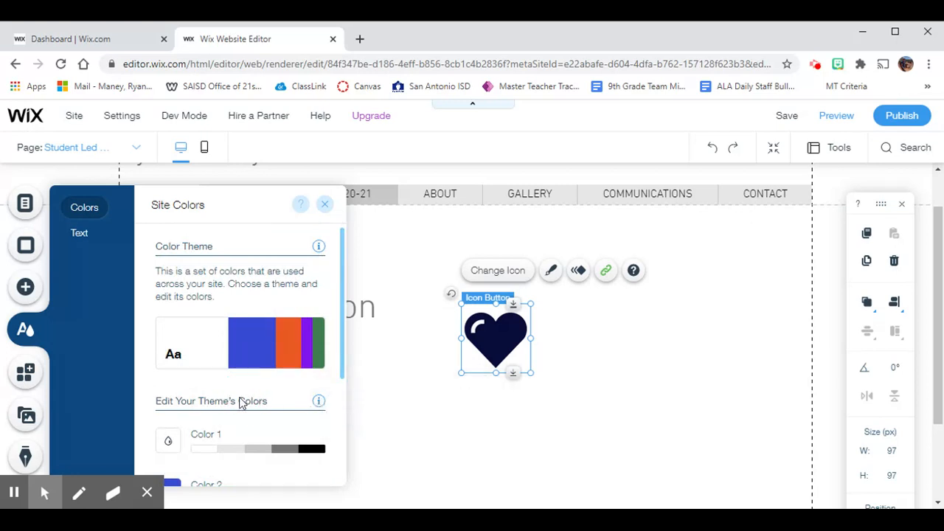
left_click(168, 443)
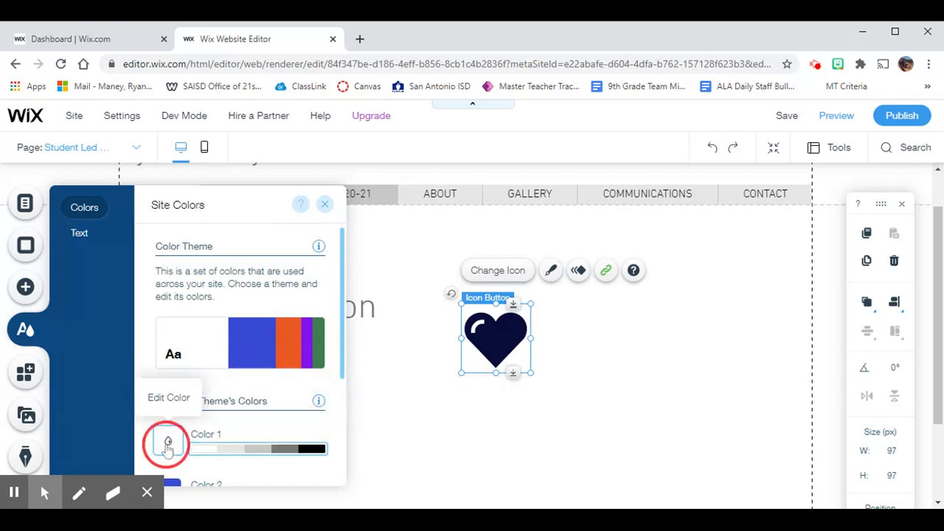
left_click(172, 396)
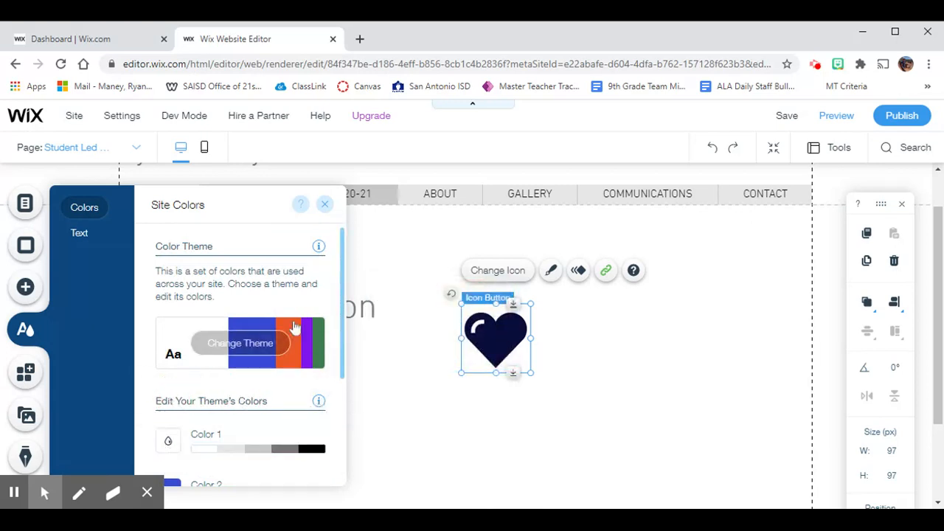
Look through the site's text themes for headings and paragraphs, then close the Theme Manager.
left_click(83, 236)
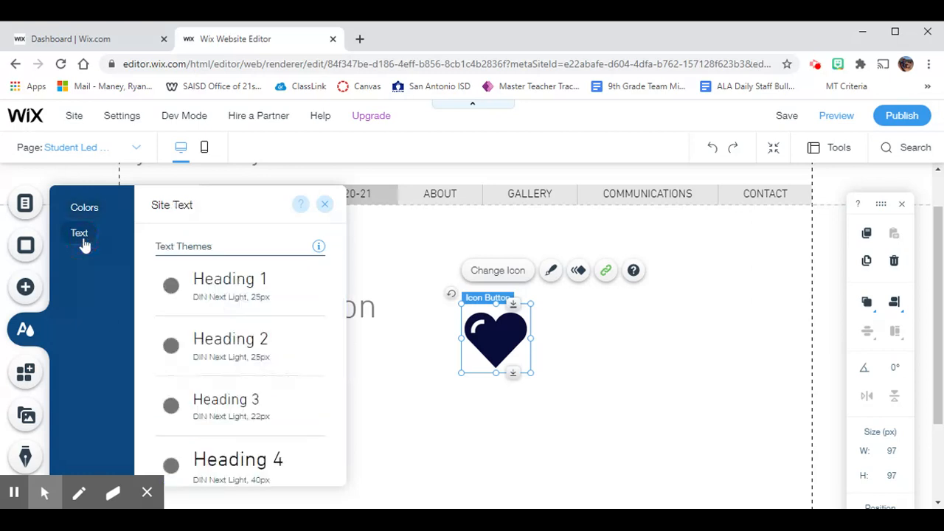
scroll(211, 380, "down", 3)
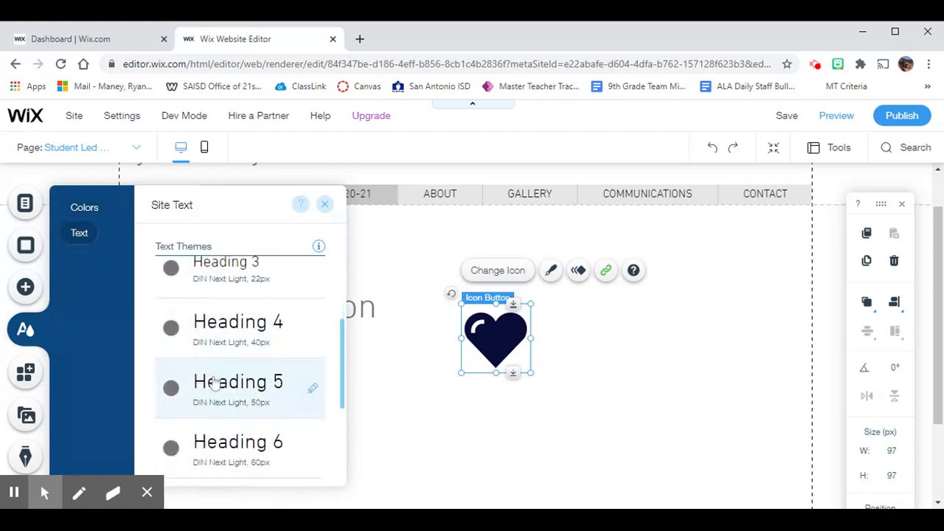
scroll(212, 380, "down", 2)
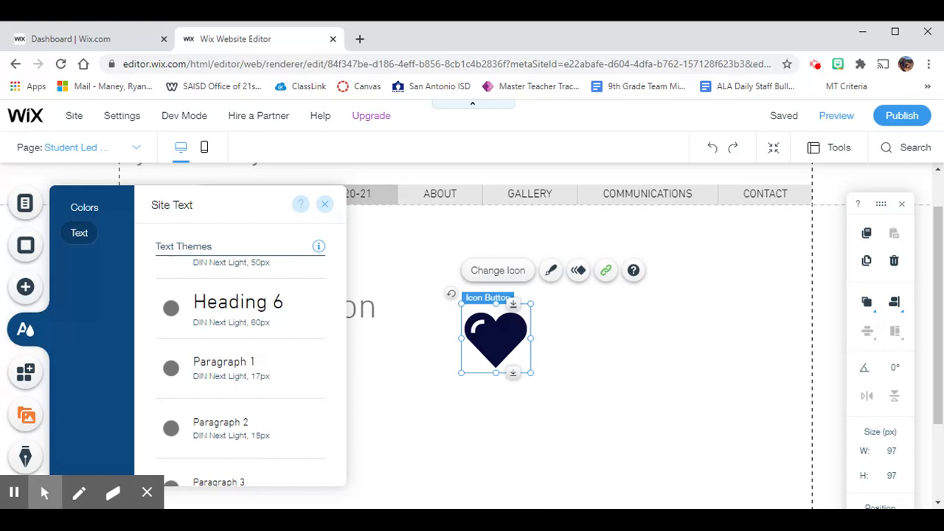
left_click(325, 204)
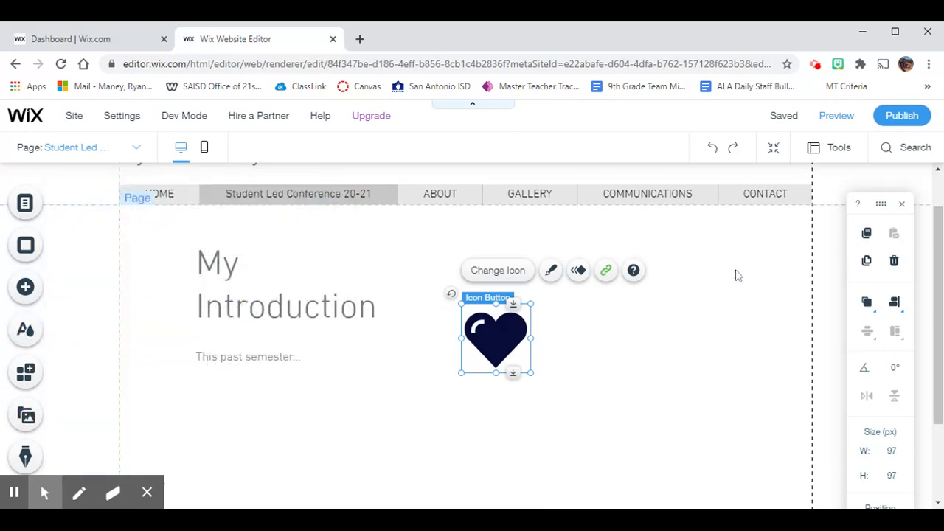
Deselect the heart icon and save the site.
scroll(736, 275, "up", 1)
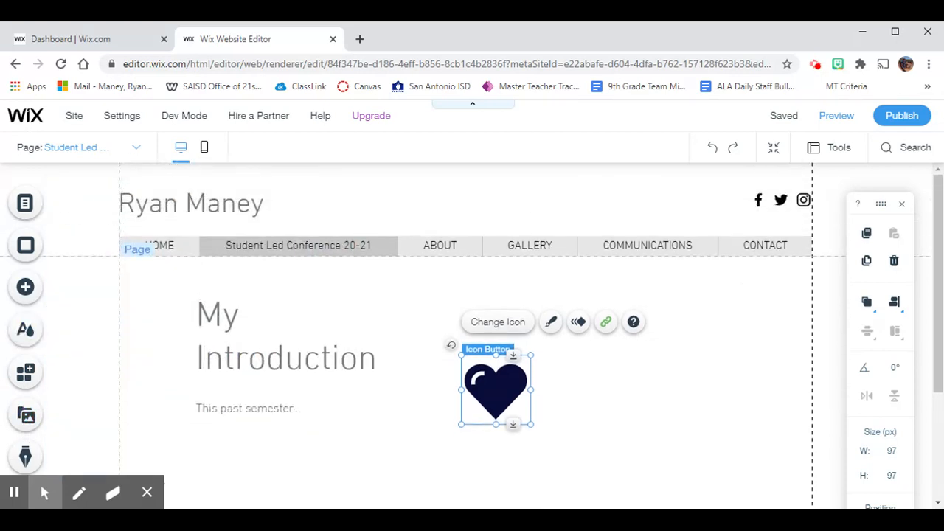
left_click(736, 275)
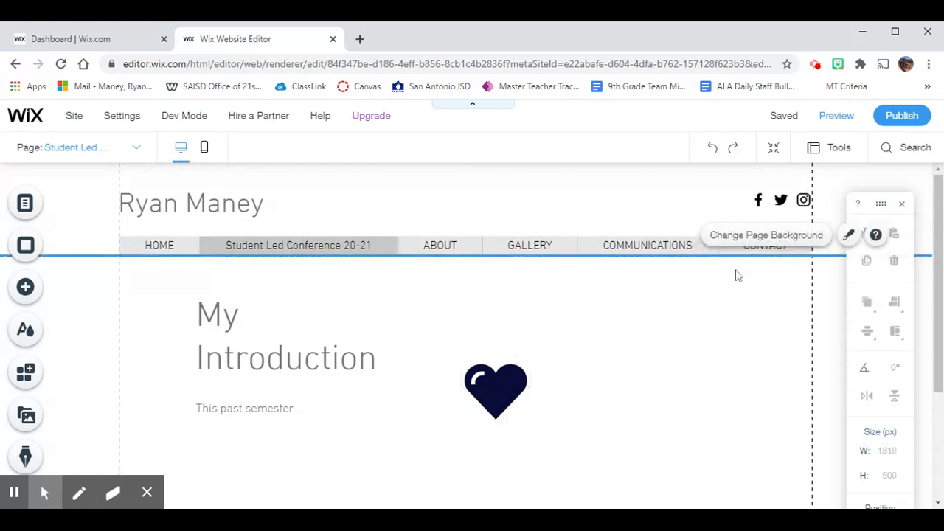
mouse_move(789, 118)
left_click(787, 117)
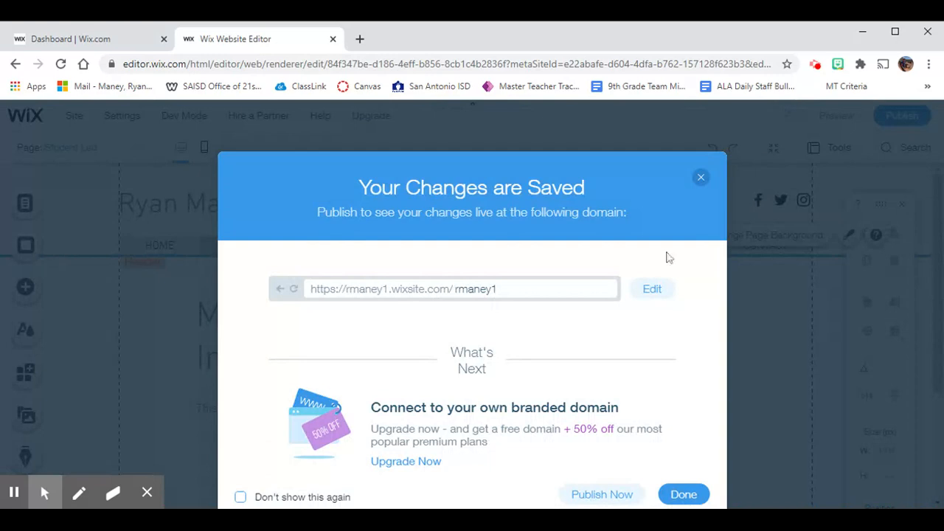
Publish the saved site, highlight its live web address, and dismiss the publishing confirmation and mobile-site prompt.
left_click(681, 494)
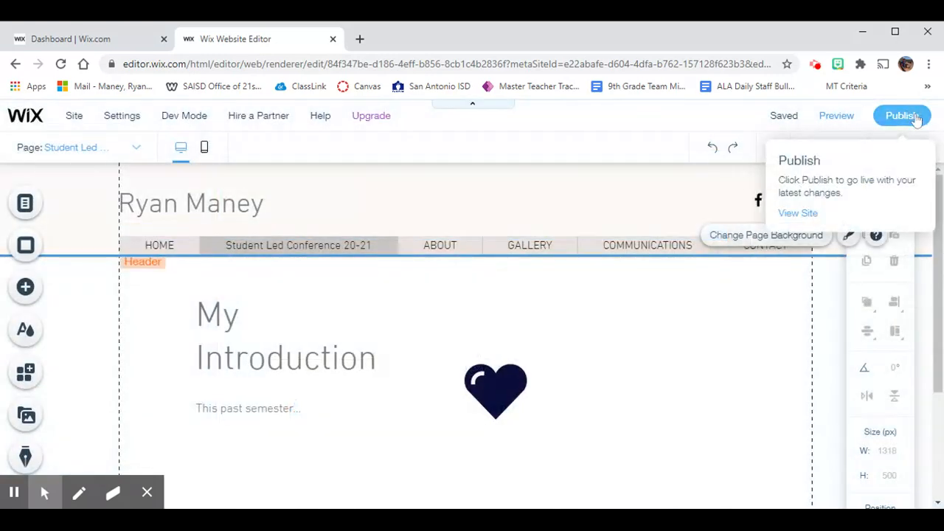
left_click(915, 121)
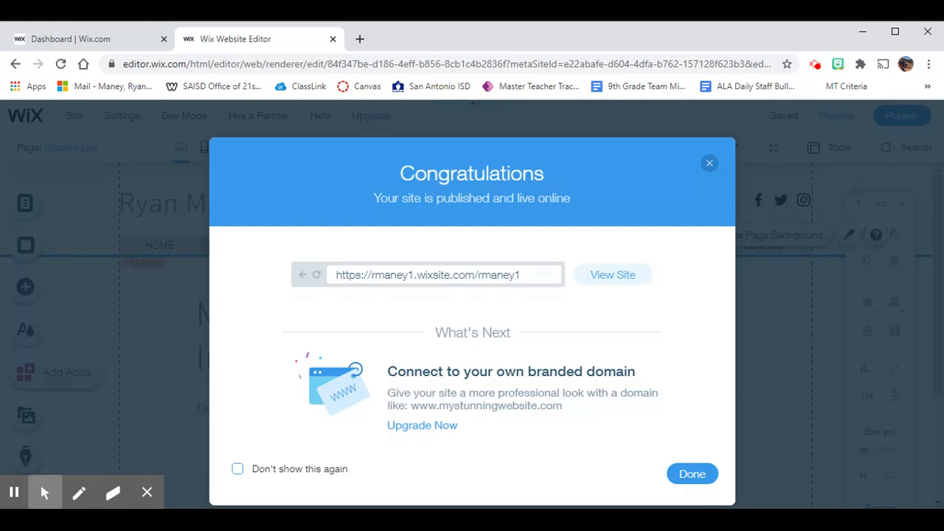
triple_click(483, 280)
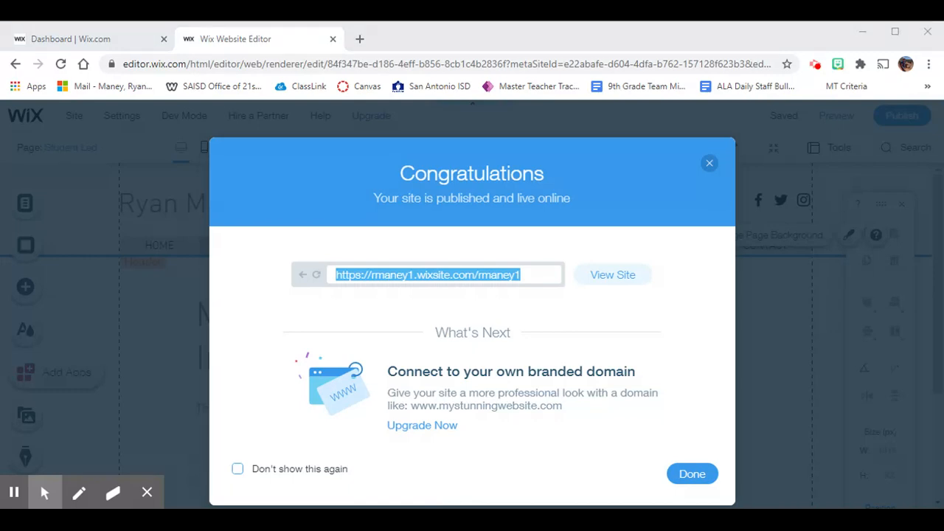
left_click(692, 474)
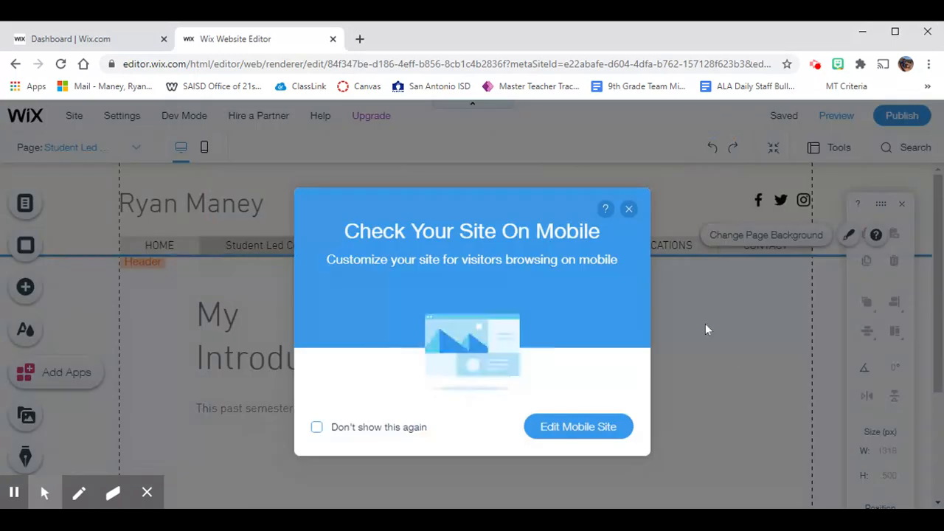
left_click(629, 209)
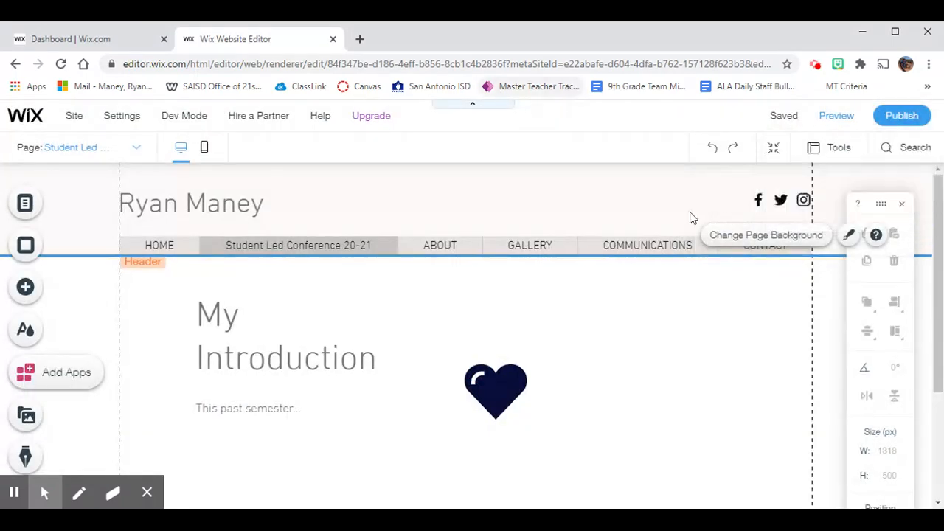
Publish the site again and select its full live web address in the confirmation dialog.
left_click(907, 116)
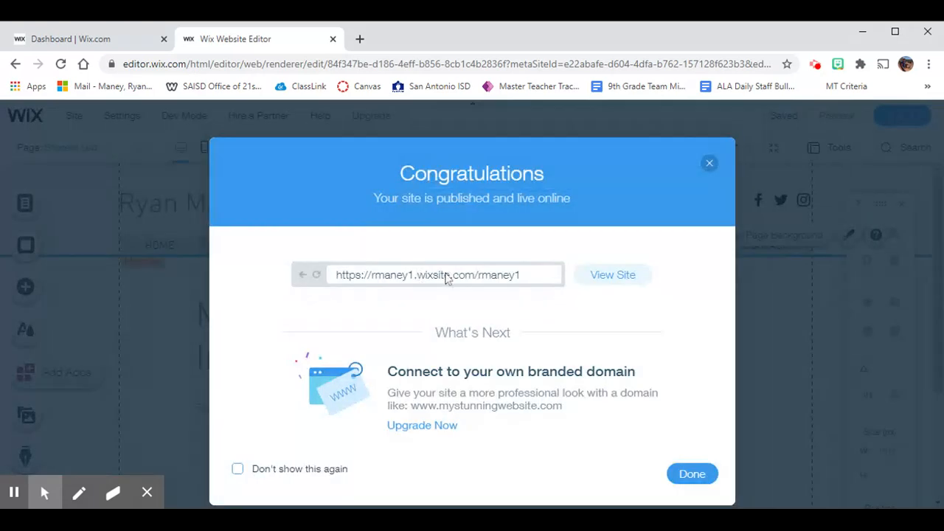
left_click(448, 276)
double_click(448, 275)
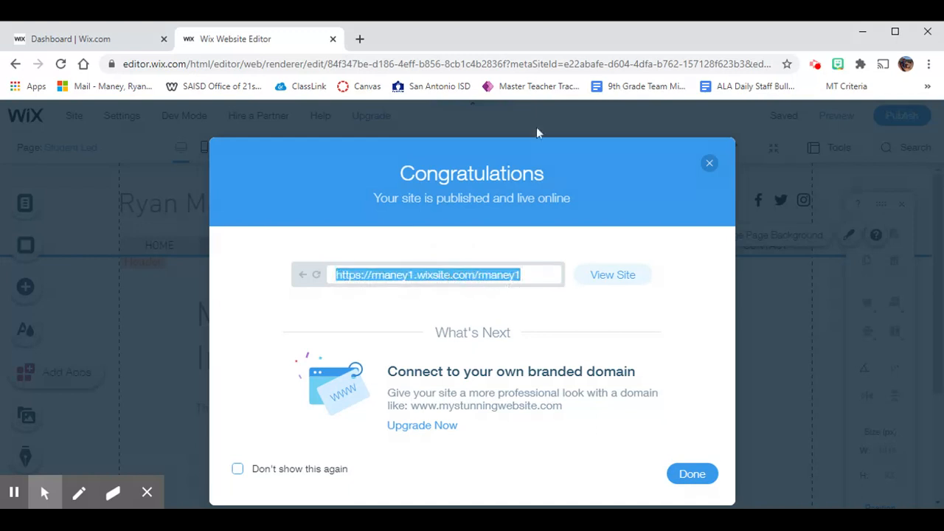